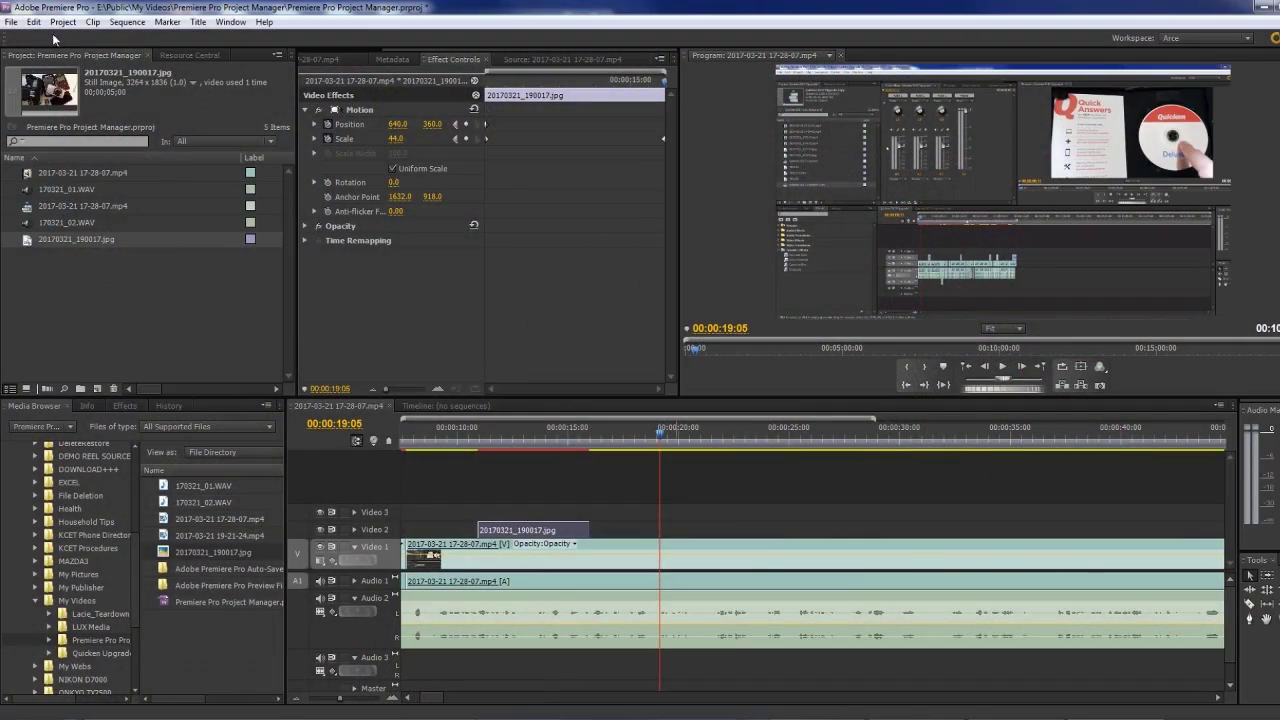
# Look through the available export formats under File > Export > Media
pyautogui.click(11, 22)
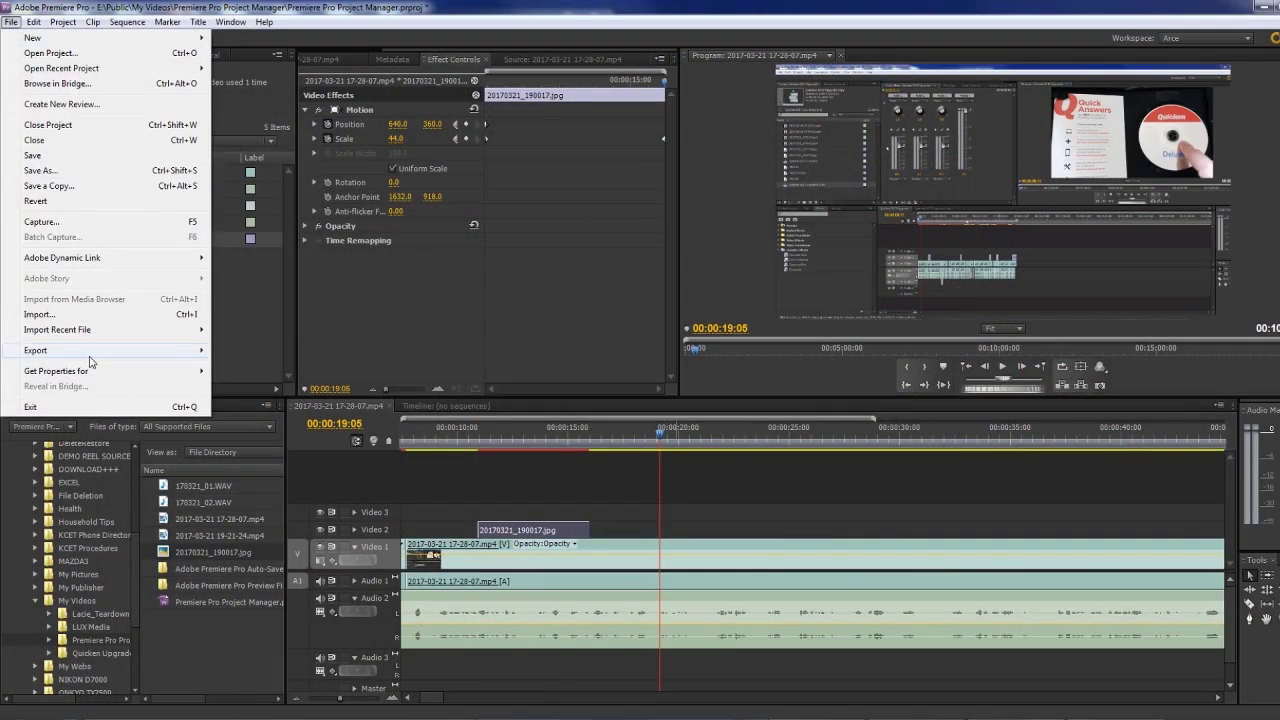
pyautogui.moveTo(90, 358)
pyautogui.click(230, 355)
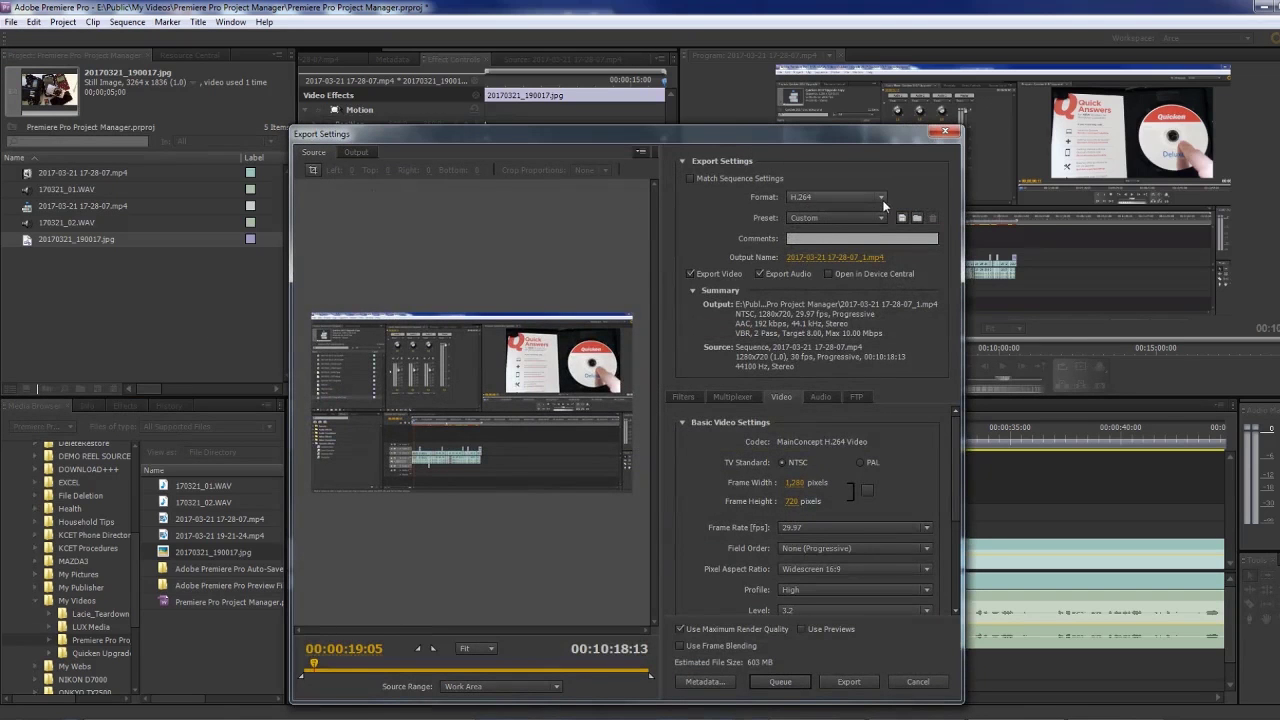
pyautogui.click(881, 199)
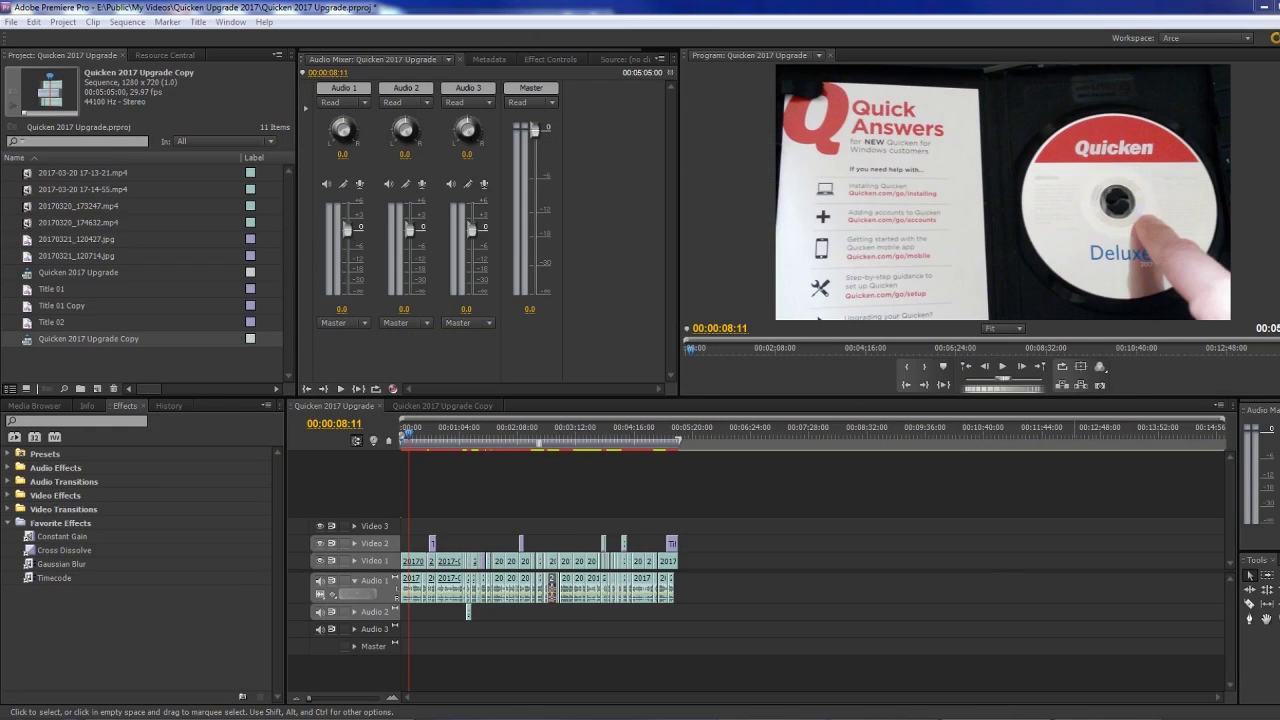
# Save the Quicken 2017 Upgrade project, exit Premiere Pro, and select the Lacie_Teardown folder
pyautogui.click(9, 22)
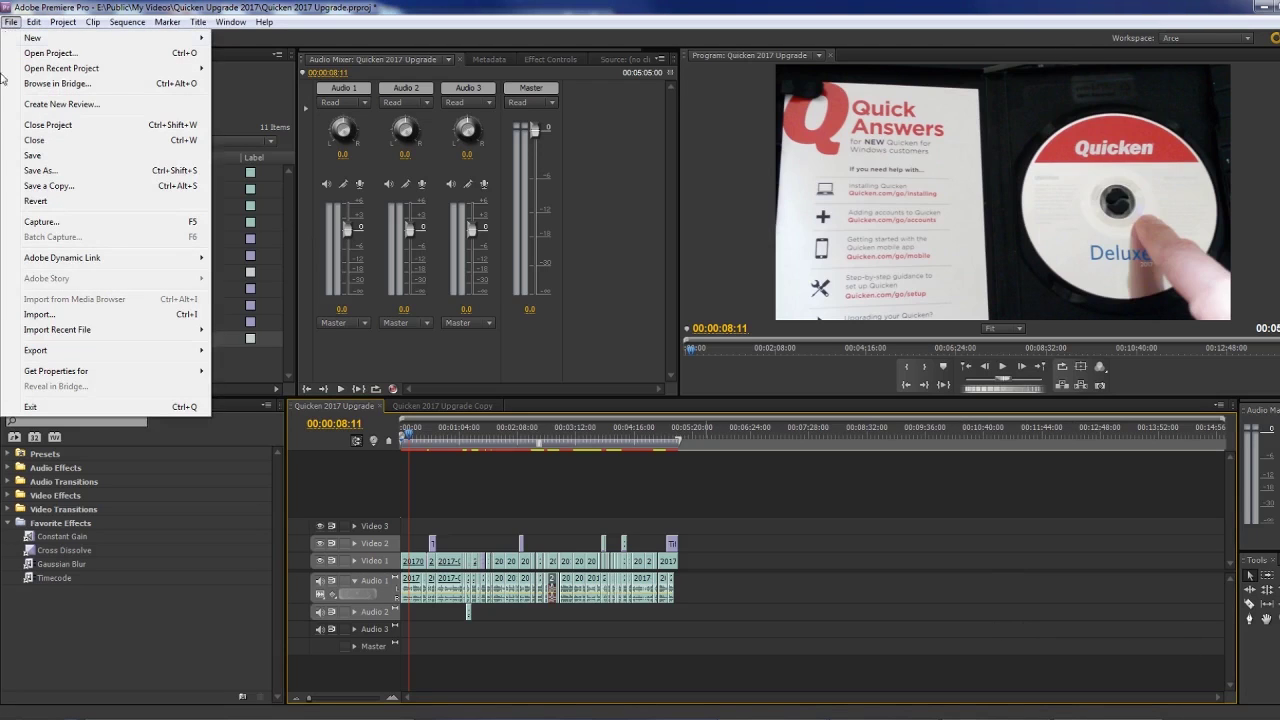
pyautogui.click(34, 156)
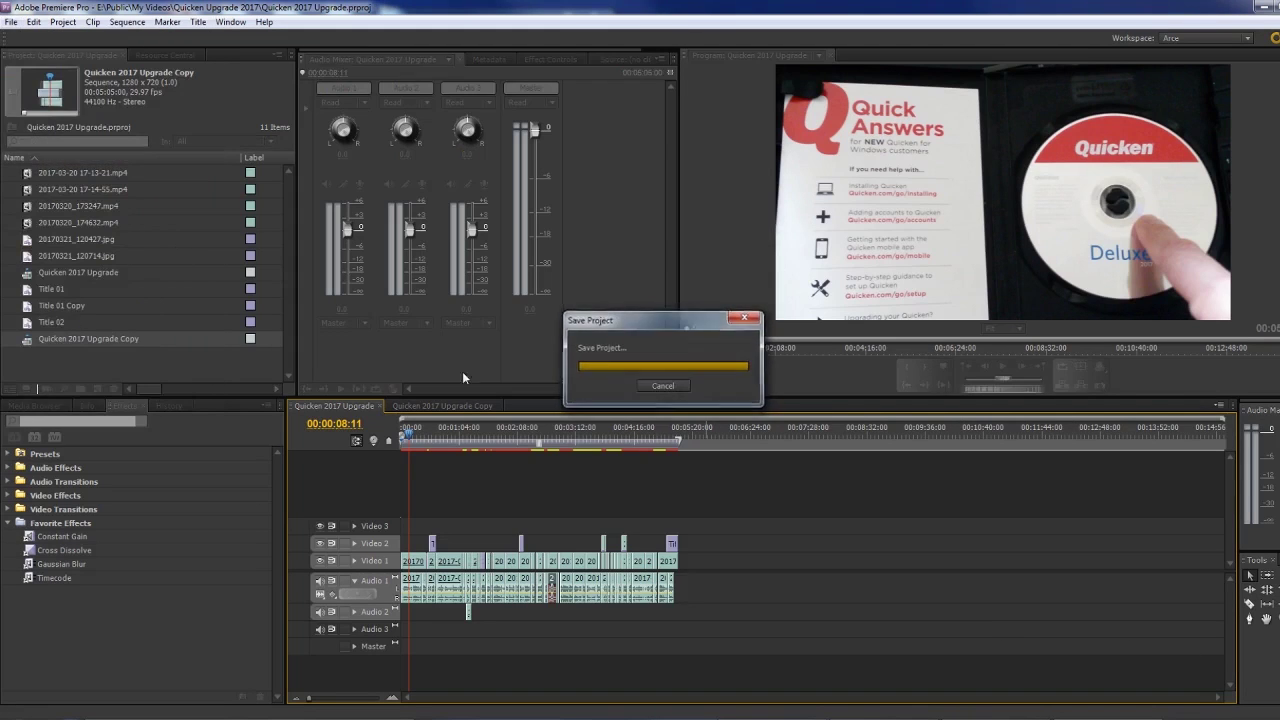
pyautogui.click(6, 24)
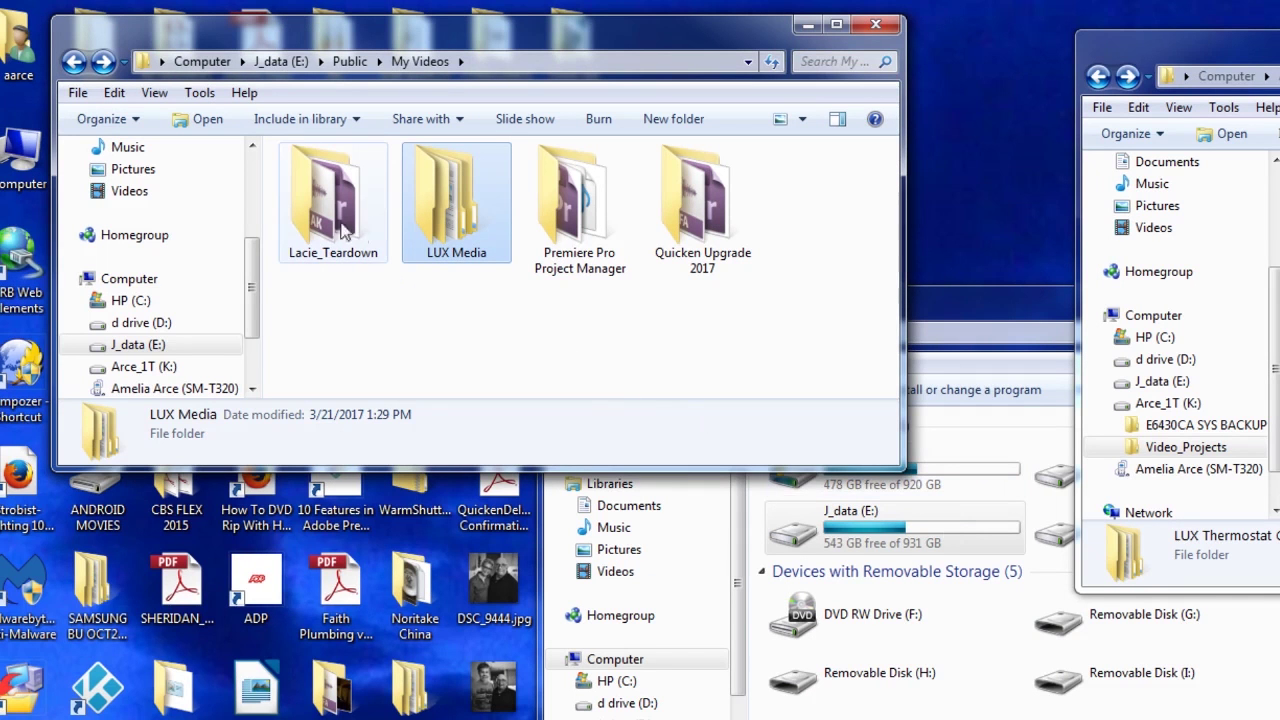
pyautogui.click(327, 220)
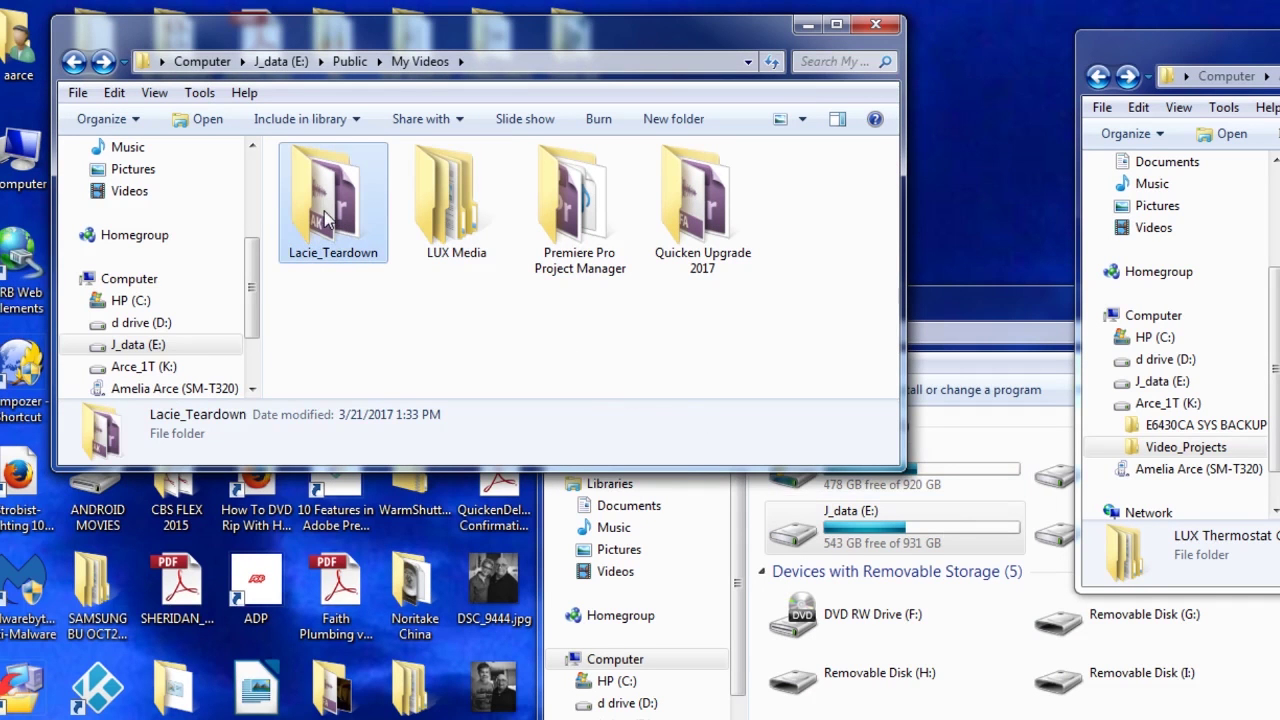
# Delete Lacie_Teardown to the Recycle Bin and return to the Quicken 2017 Upgrade project
pyautogui.press('Delete')
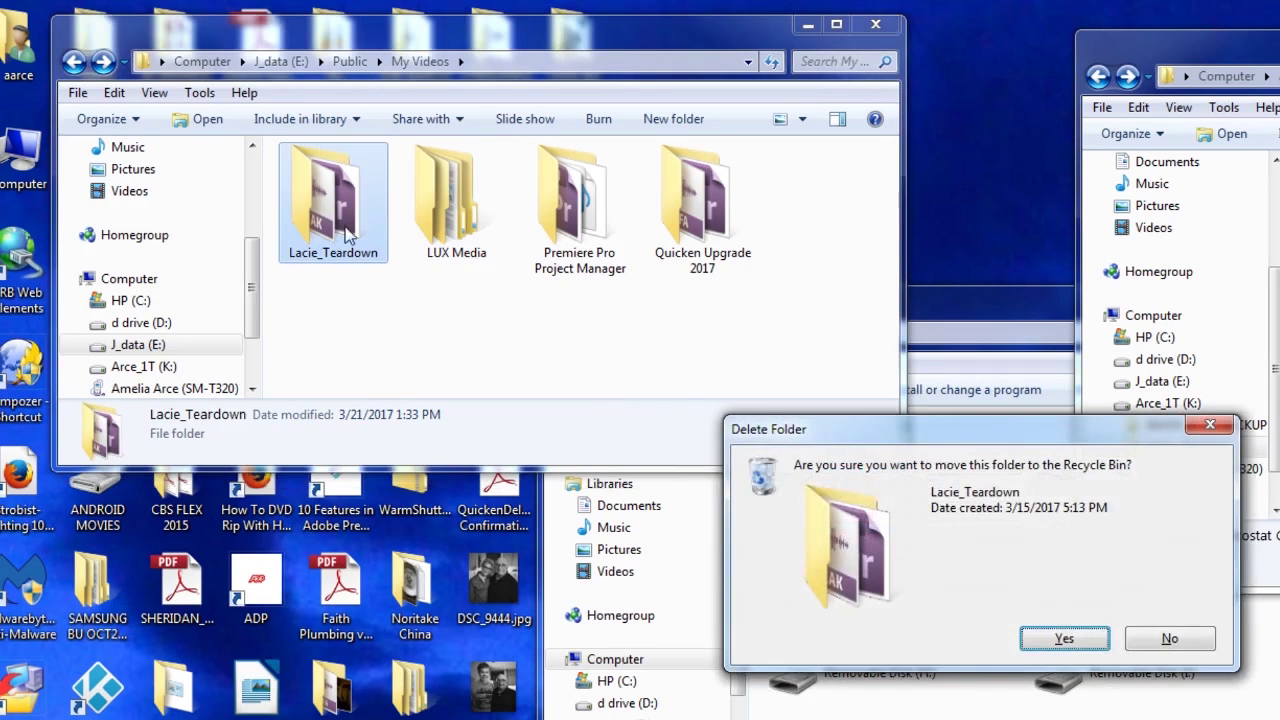
pyautogui.click(1045, 642)
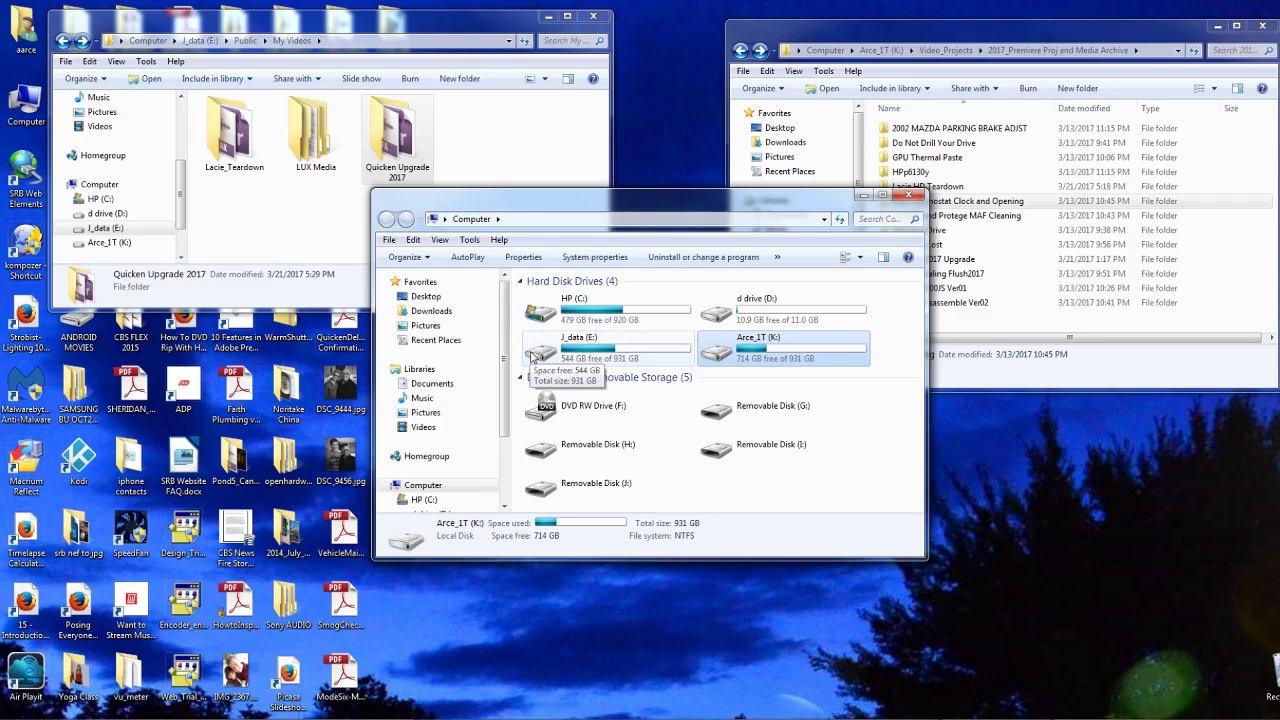
pyautogui.click(241, 202)
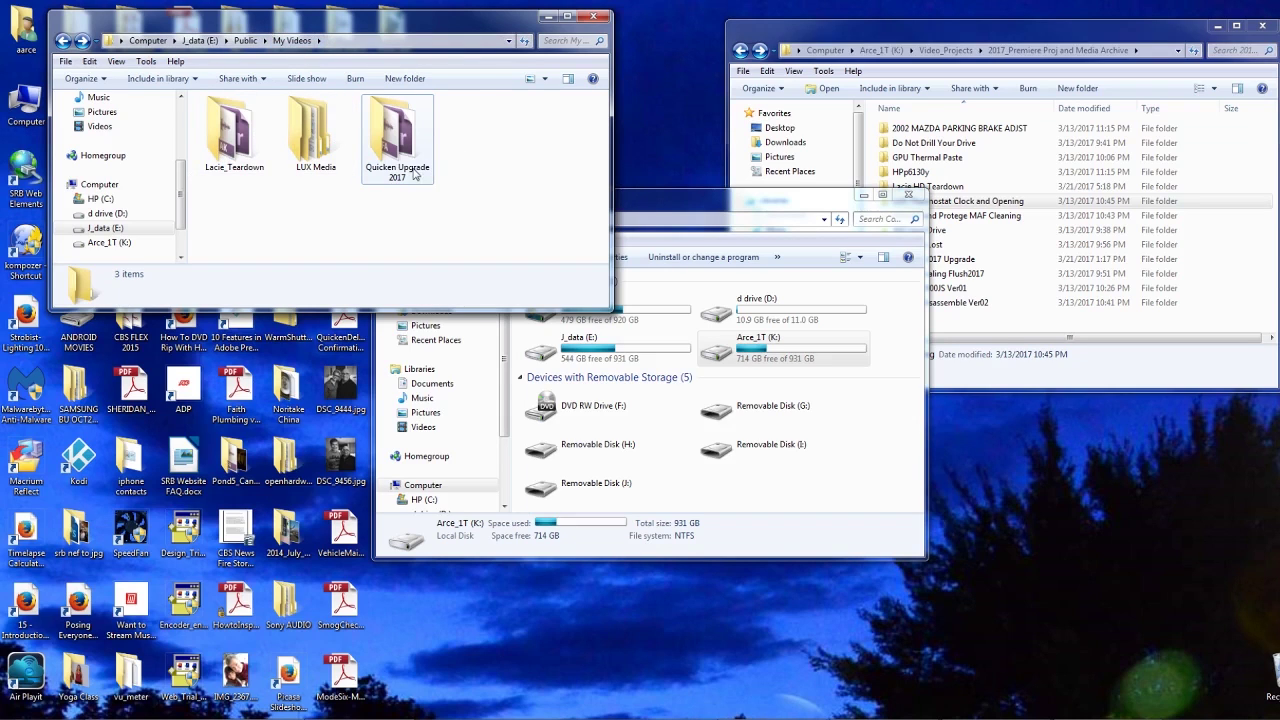
pyautogui.moveTo(405, 172)
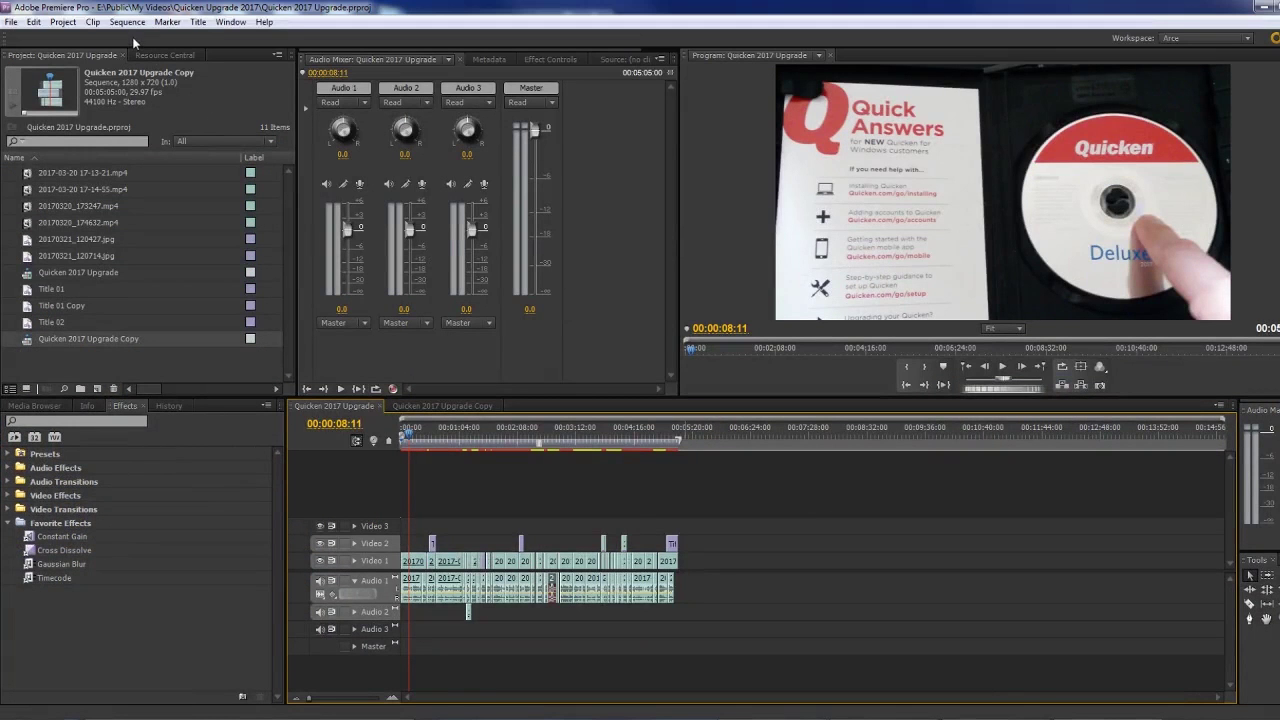
# Open Project Manager and leave only the Quicken 2017 Upgrade sequence checked as a source
pyautogui.click(63, 22)
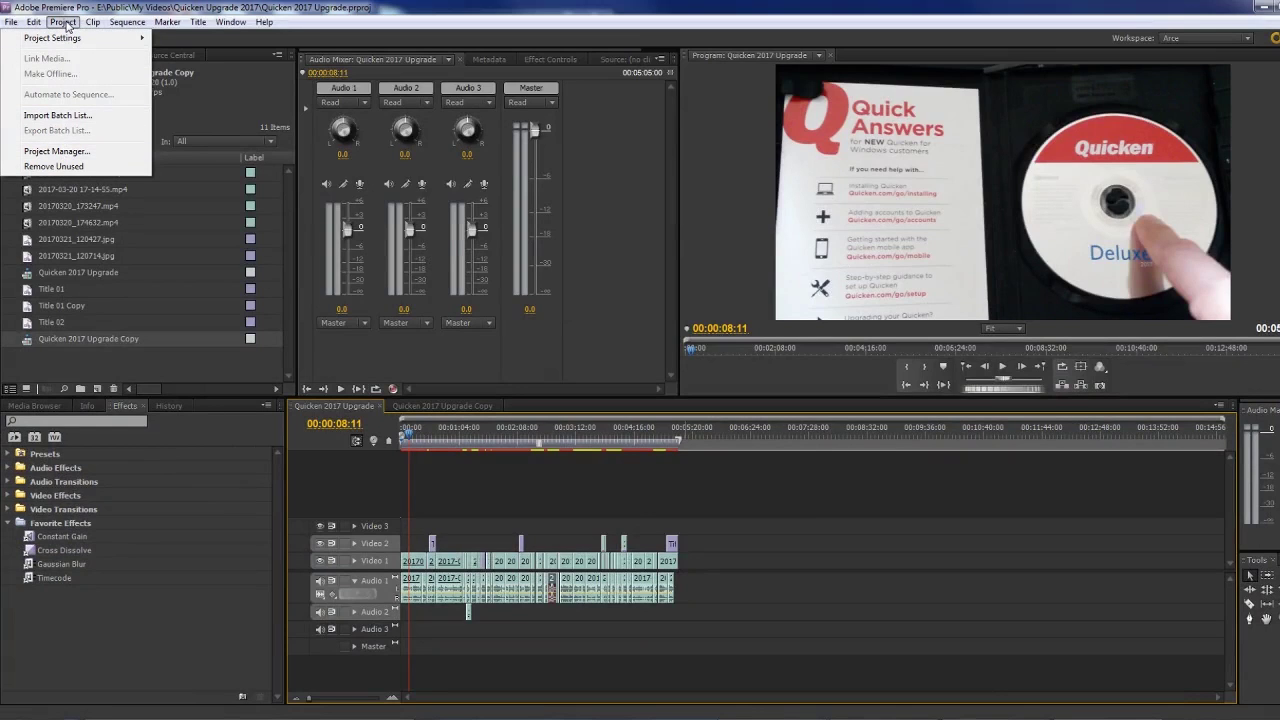
pyautogui.click(70, 151)
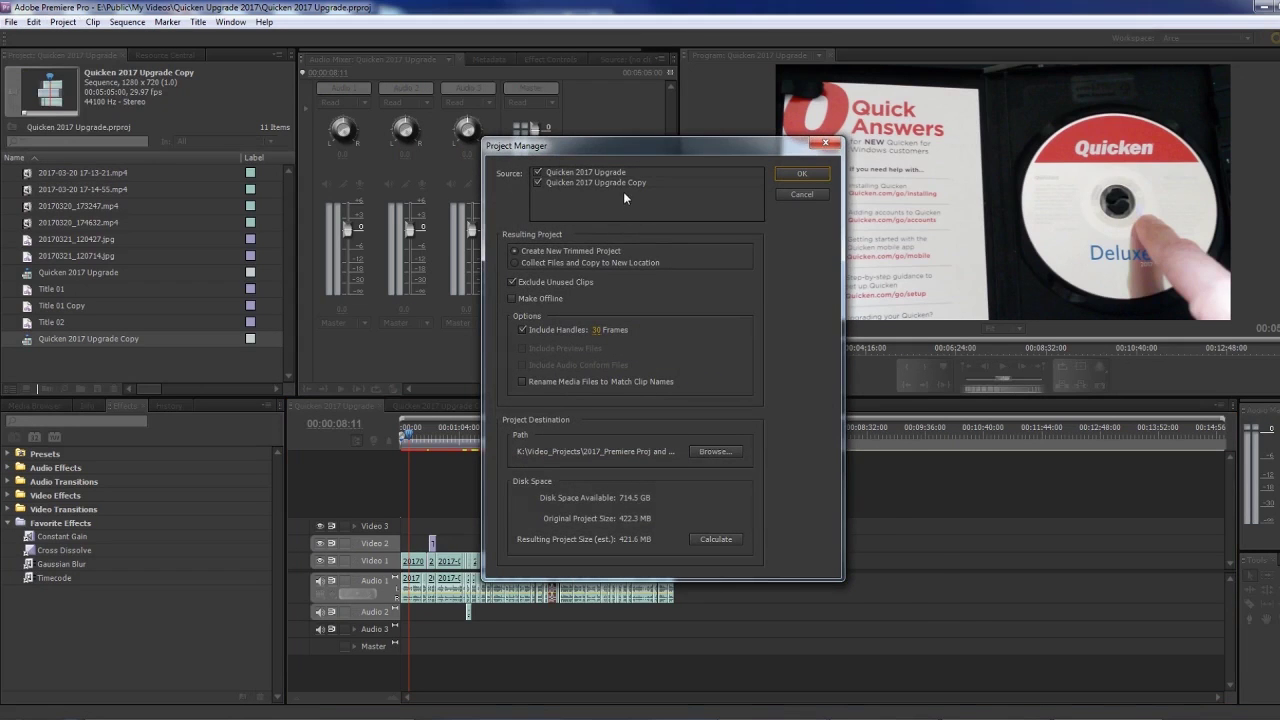
pyautogui.moveTo(649, 146); pyautogui.dragTo(771, 205)
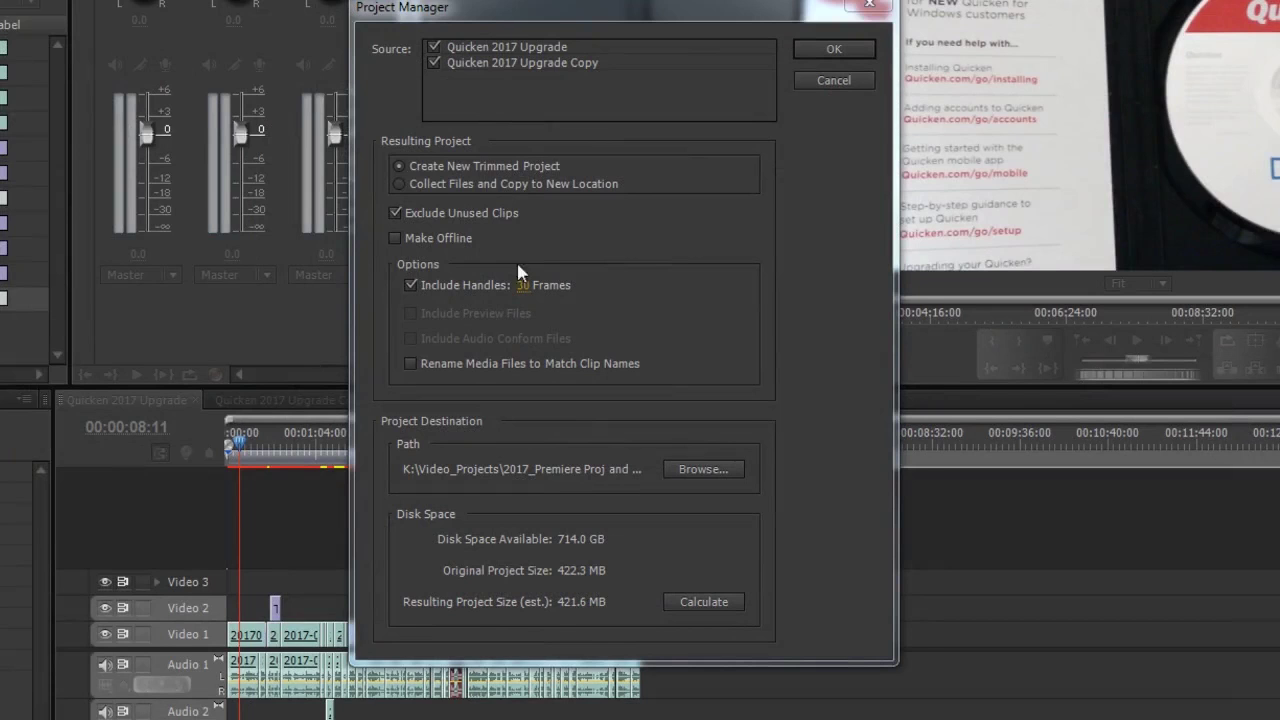
pyautogui.click(433, 47)
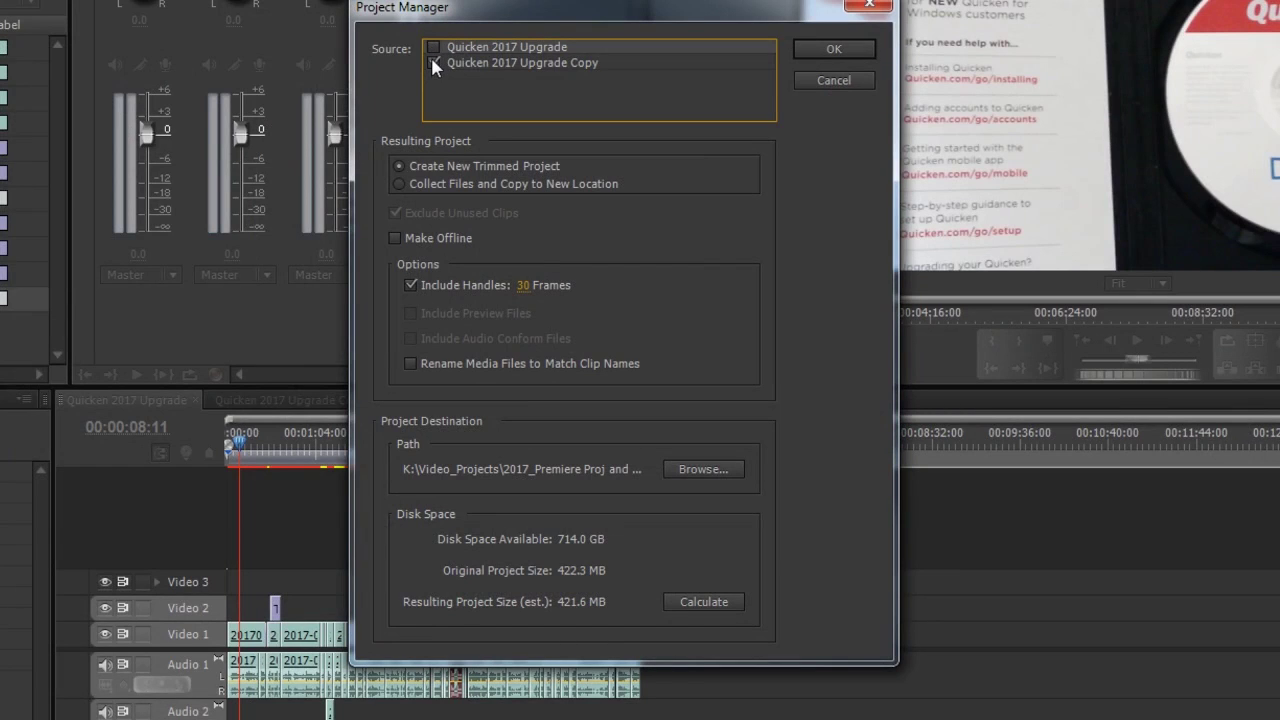
pyautogui.click(433, 63)
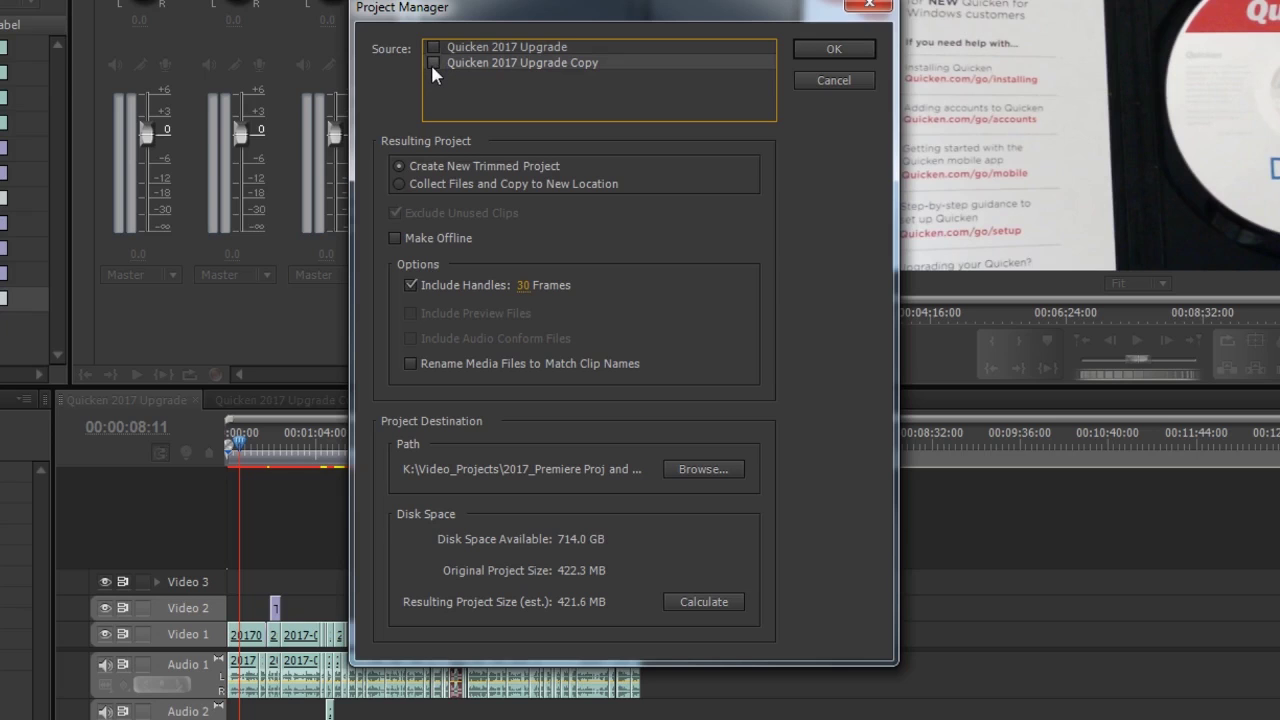
pyautogui.click(431, 46)
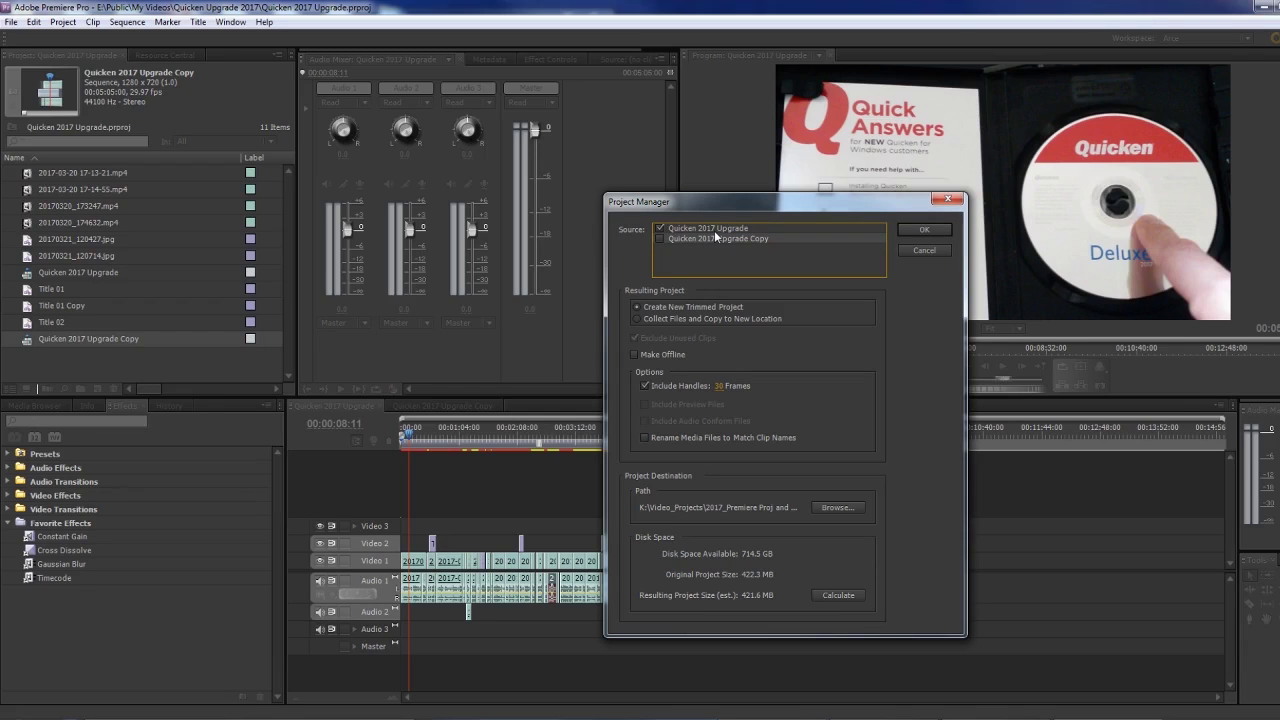
# Add Quicken 2017 Upgrade Copy as a source and uncheck Exclude Unused Clips
pyautogui.click(660, 238)
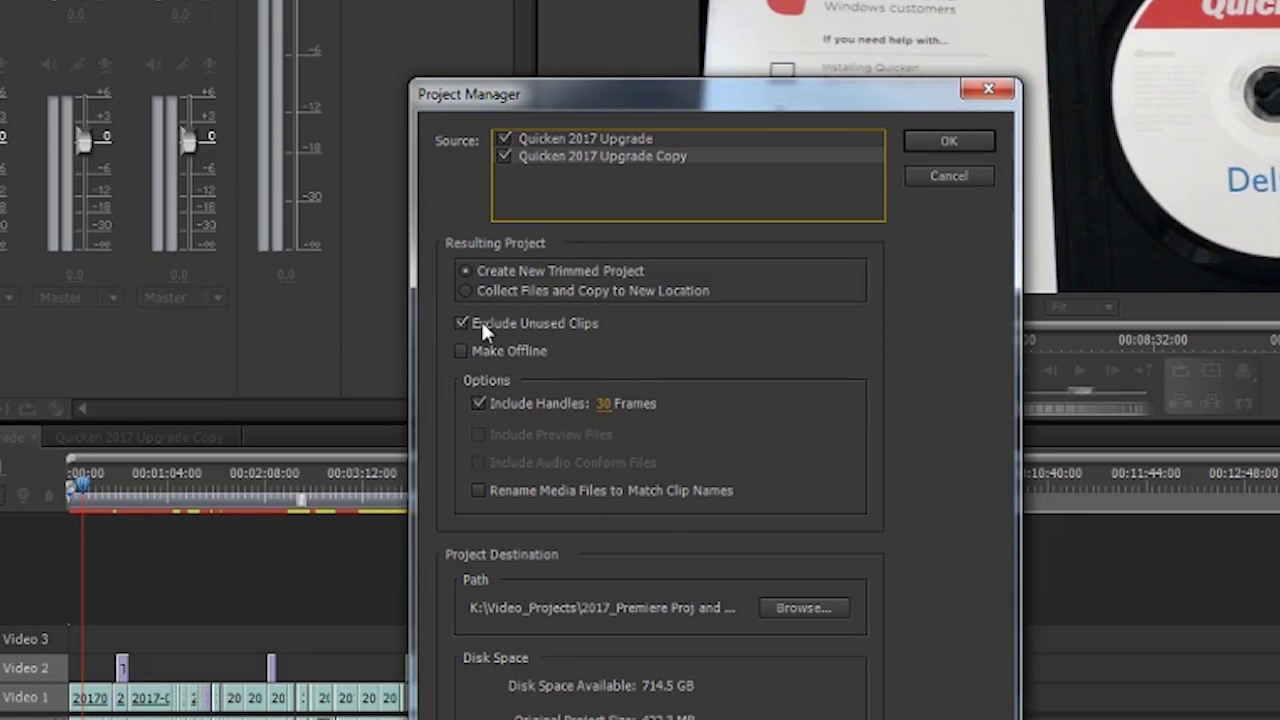
pyautogui.click(461, 325)
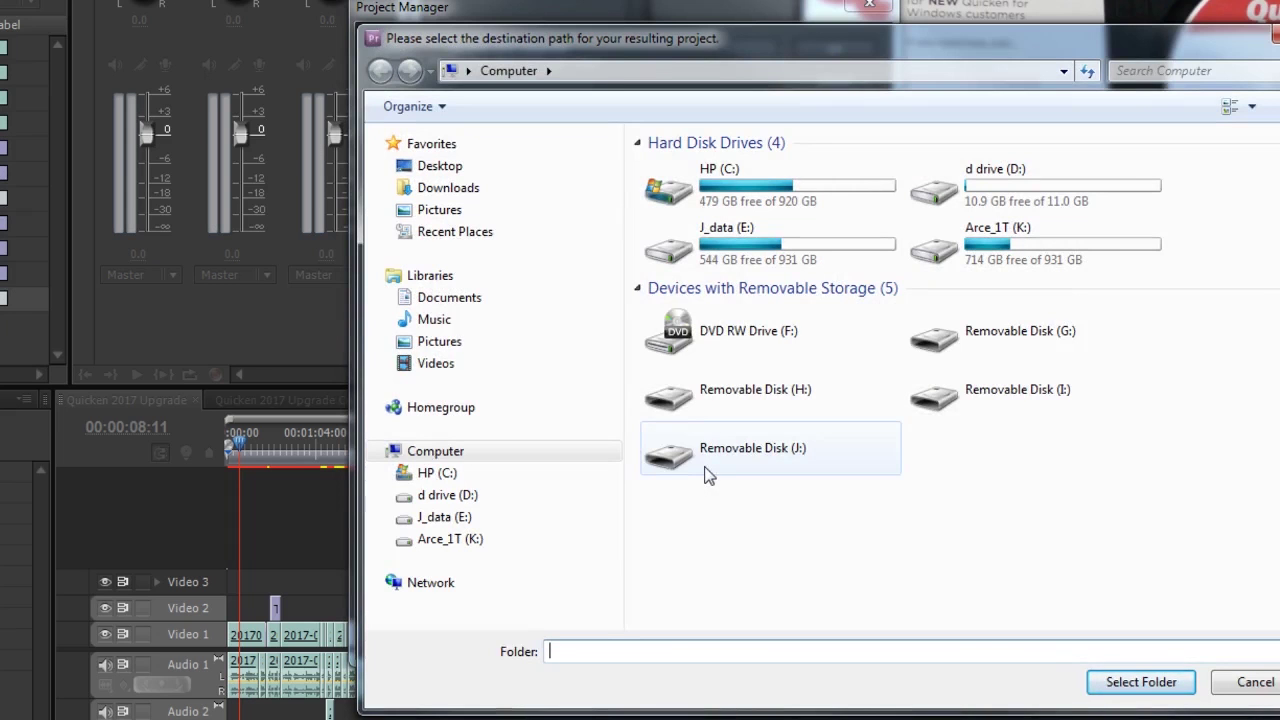
# Choose K:\Video_Projects\2017_Premiere Proj and Media Archive as the archive destination
pyautogui.click(933, 251)
pyautogui.doubleClick(931, 251)
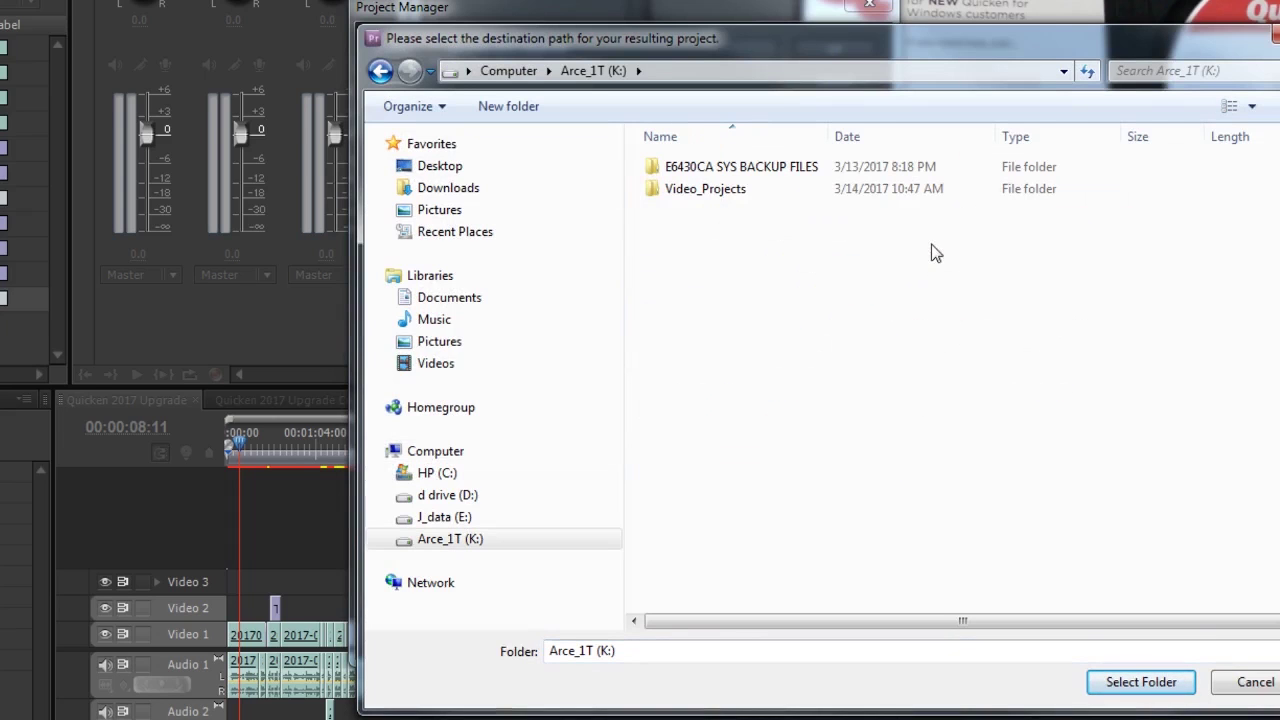
pyautogui.doubleClick(660, 197)
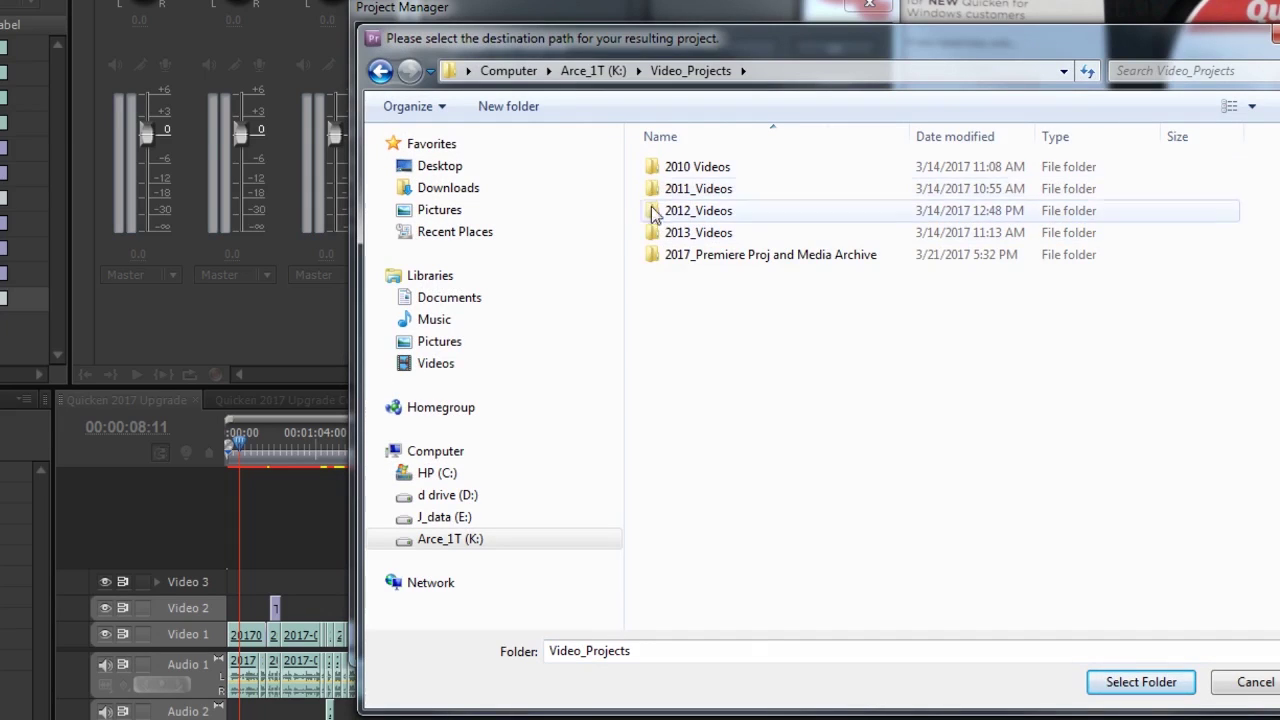
pyautogui.doubleClick(652, 254)
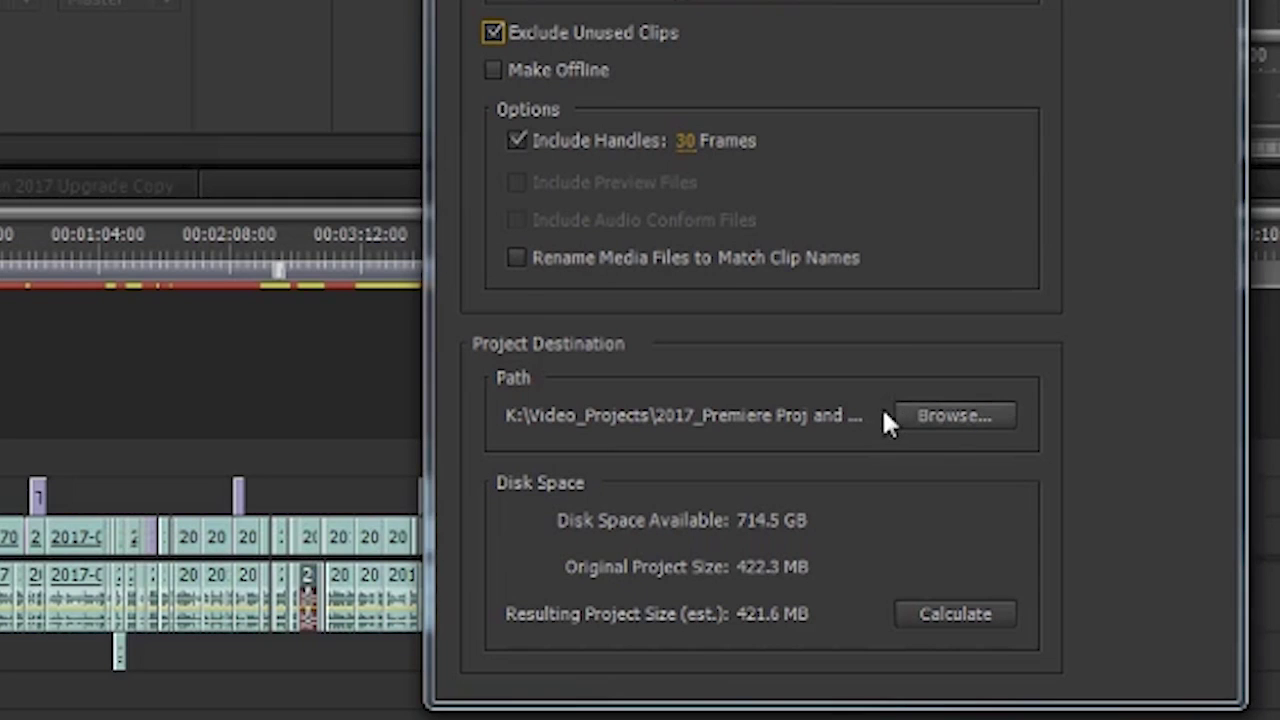
# Create a 'Quicken Backup Demo' folder inside K:\Video_Projects\2017_Premiere Proj and Media Archive
pyautogui.click(952, 413)
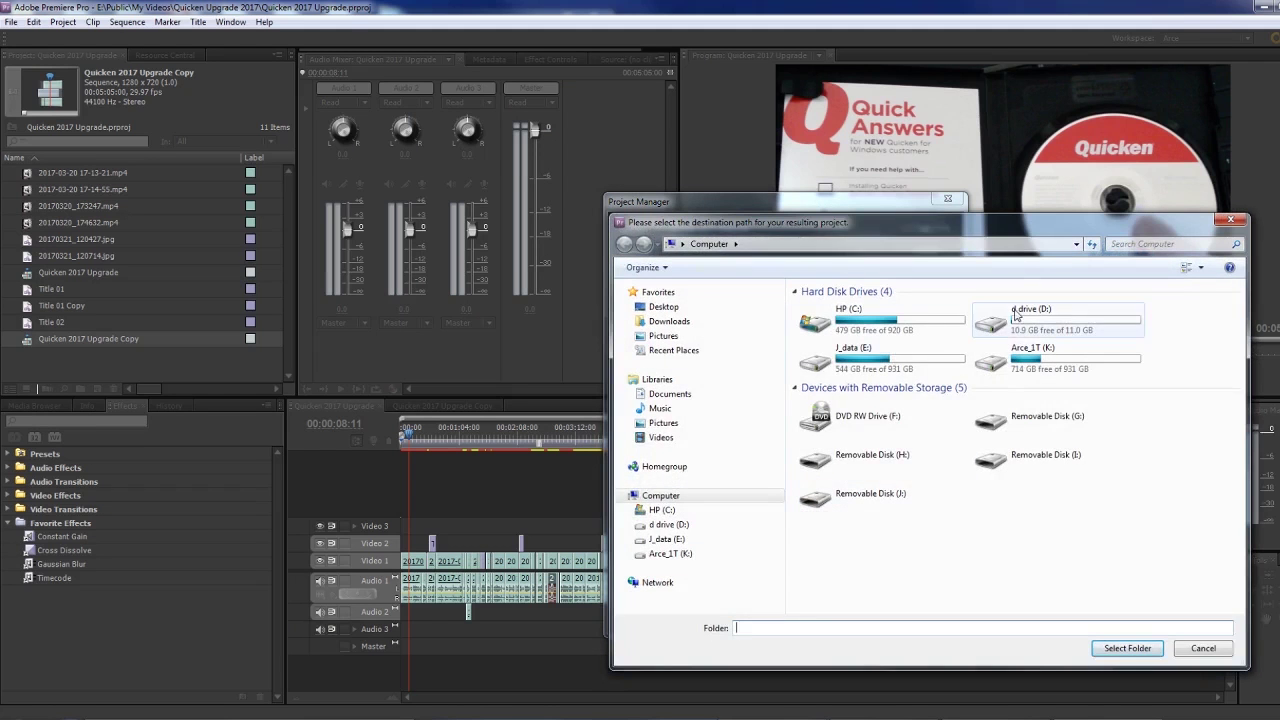
pyautogui.doubleClick(1000, 366)
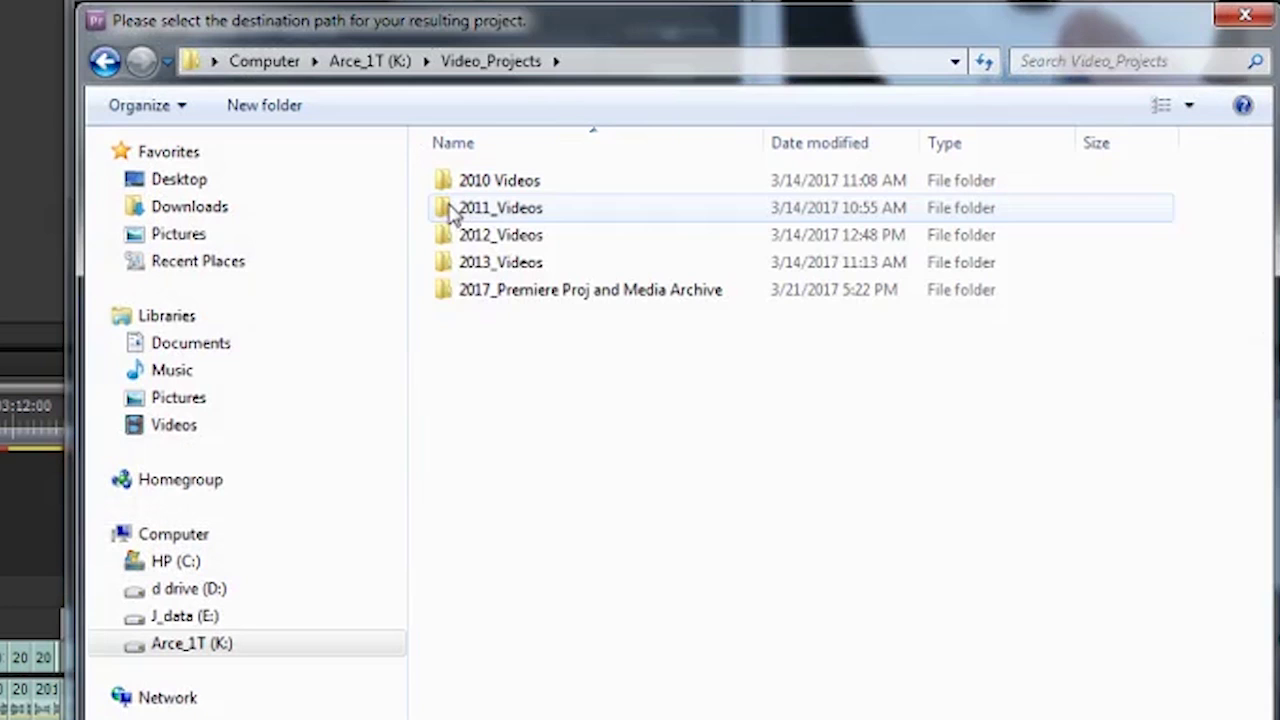
pyautogui.doubleClick(452, 290)
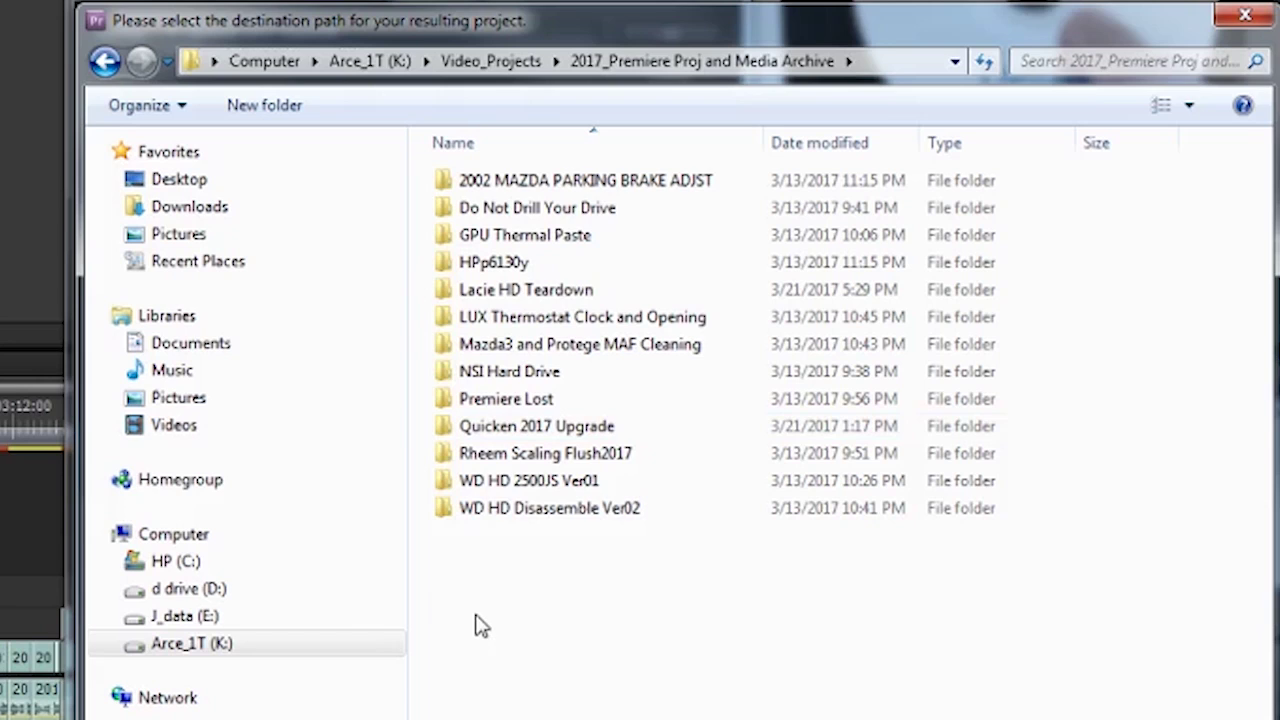
pyautogui.hotkey('ctrl', 'shift', 'n')
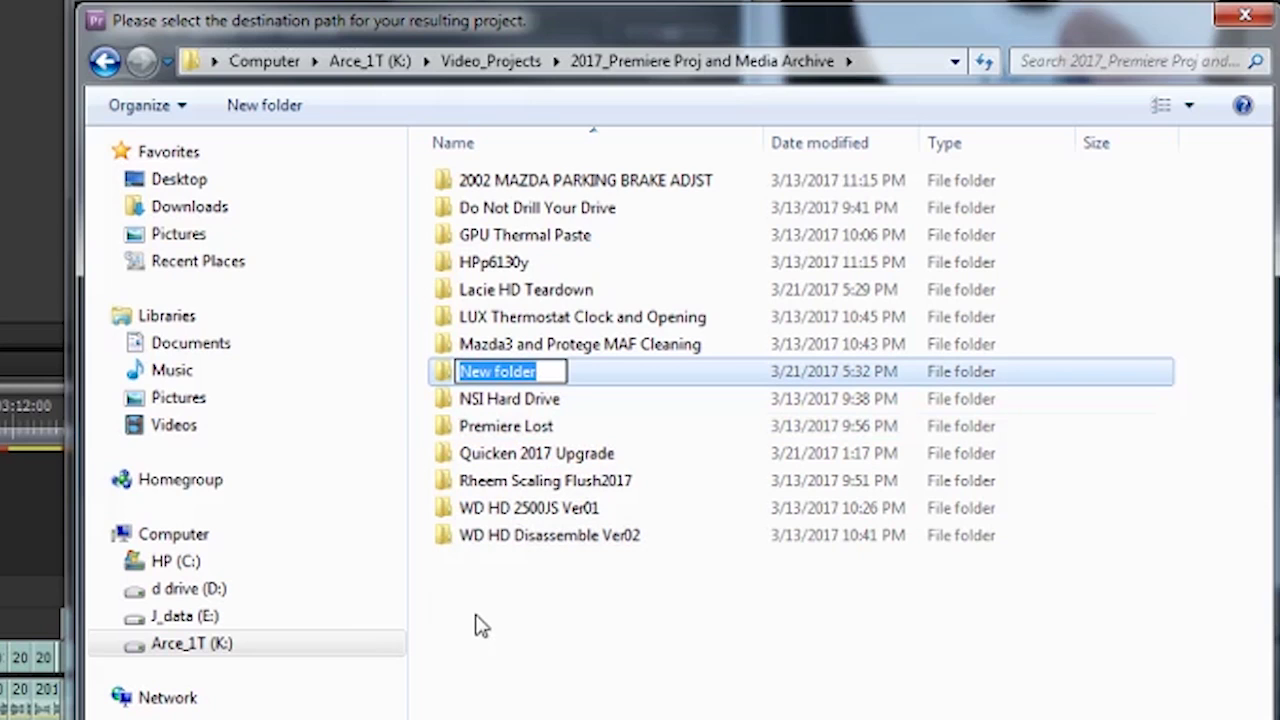
pyautogui.write('Quicke')
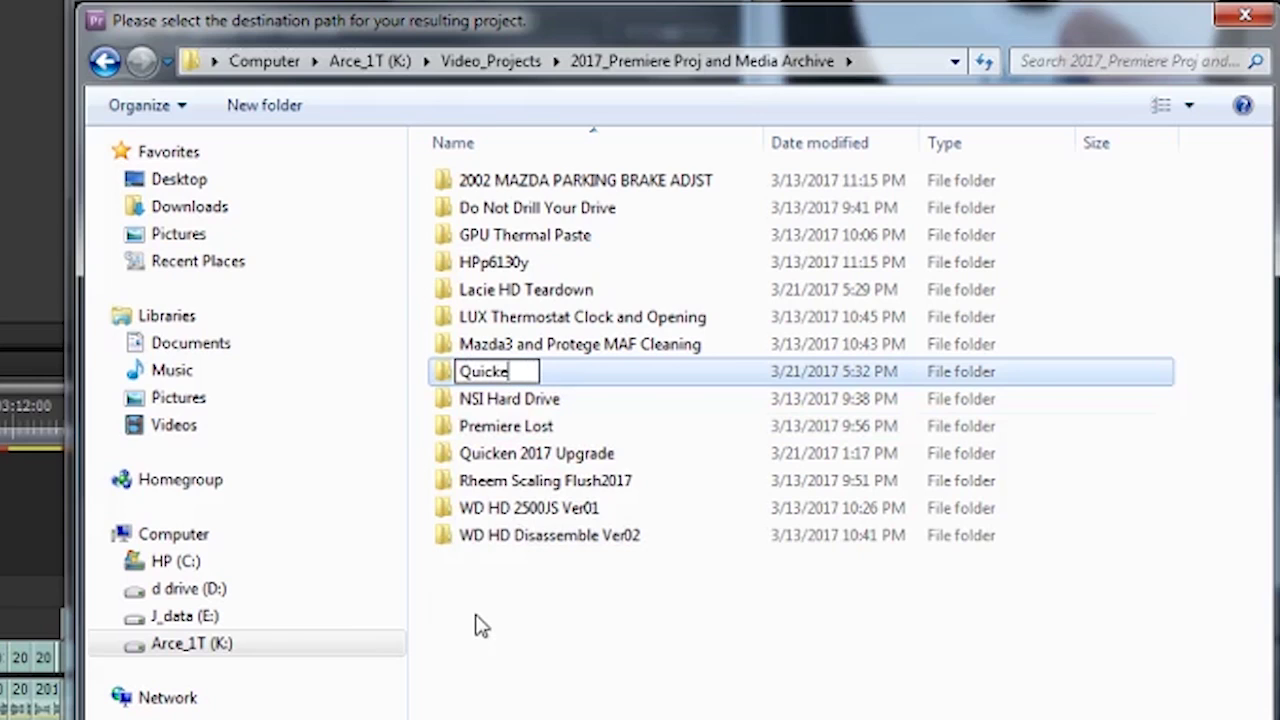
pyautogui.write('n Ba')
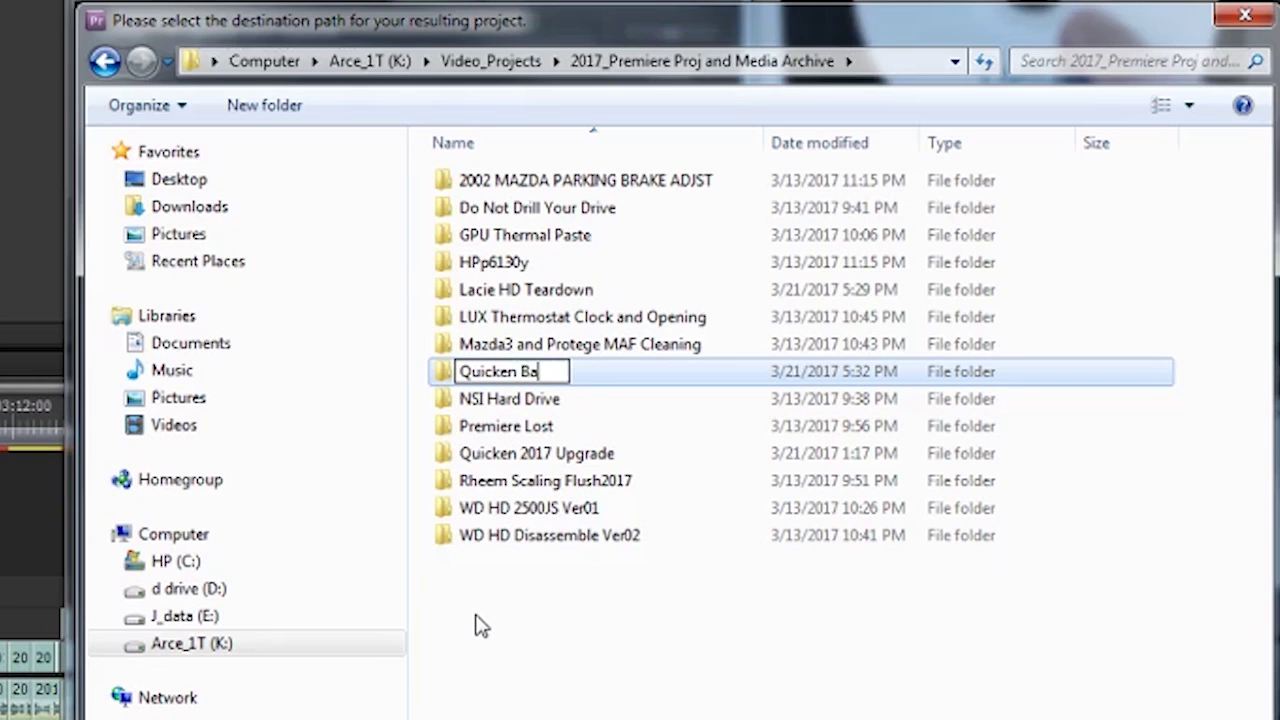
pyautogui.write('ckup D')
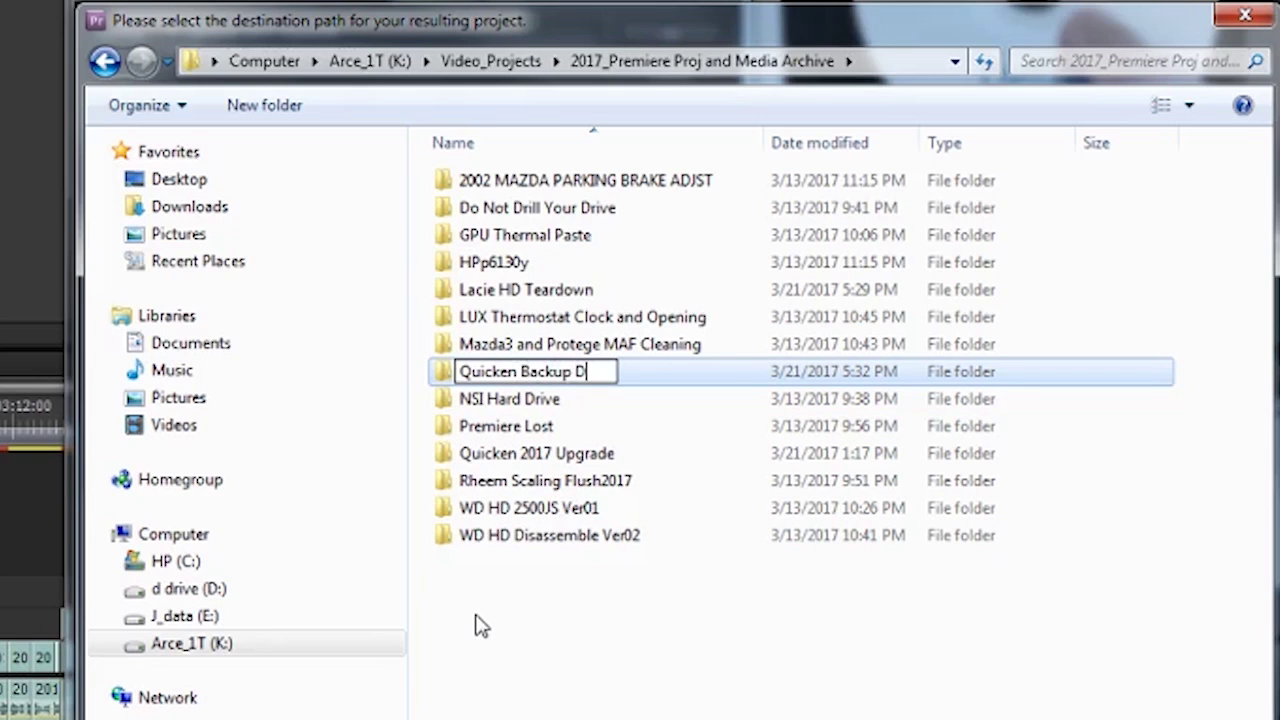
pyautogui.write('emo')
pyautogui.press('Return')
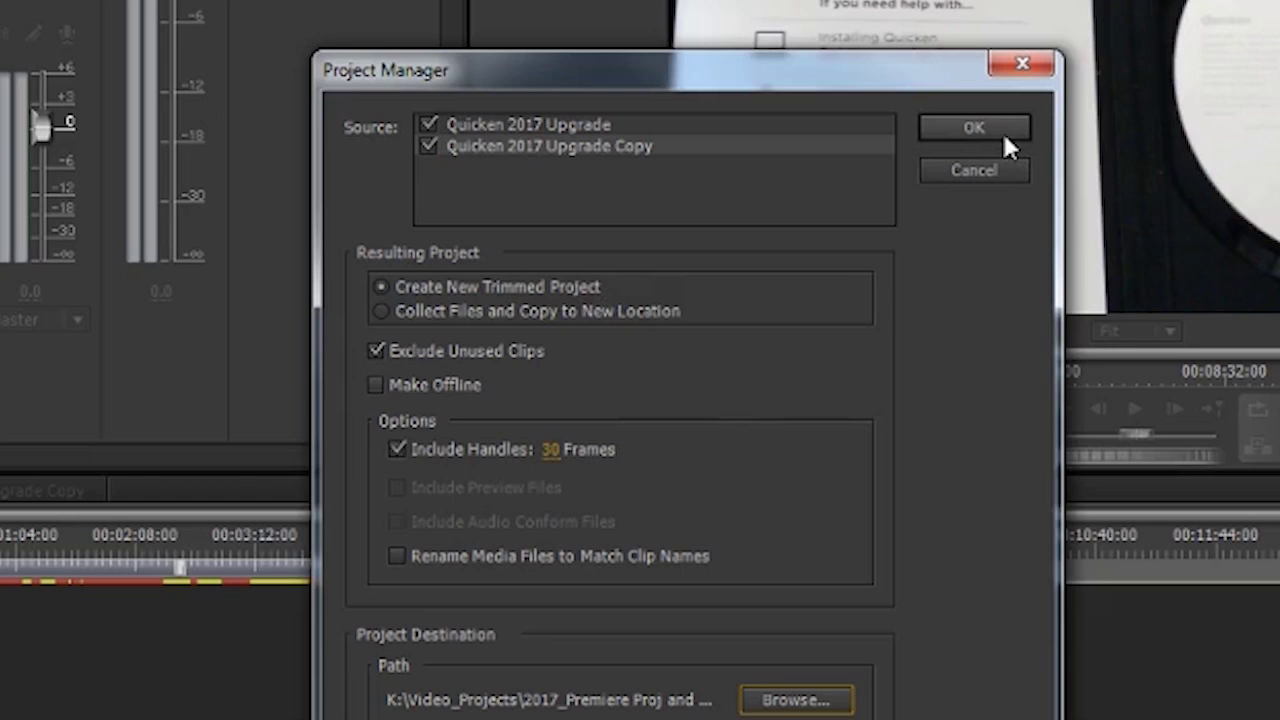
# Compare Collect Files and Copy, then run Create New Trimmed Project with 30-frame handles
pyautogui.click(383, 312)
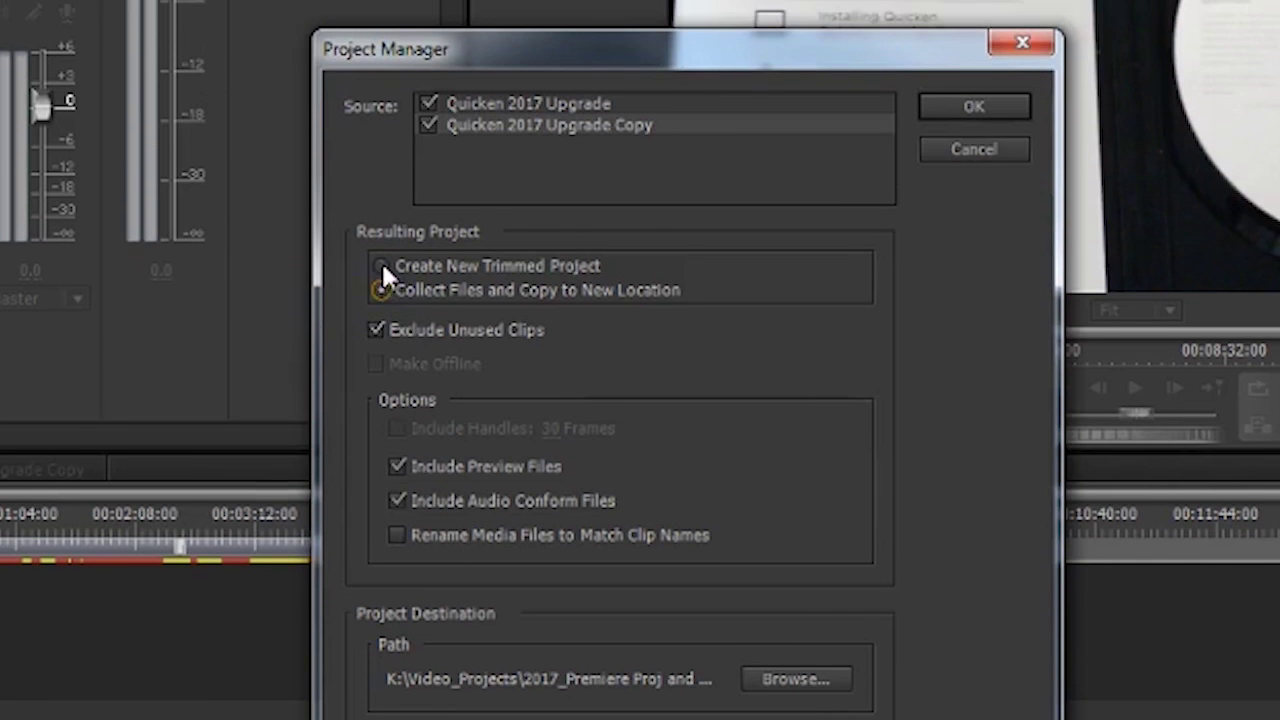
pyautogui.click(381, 105)
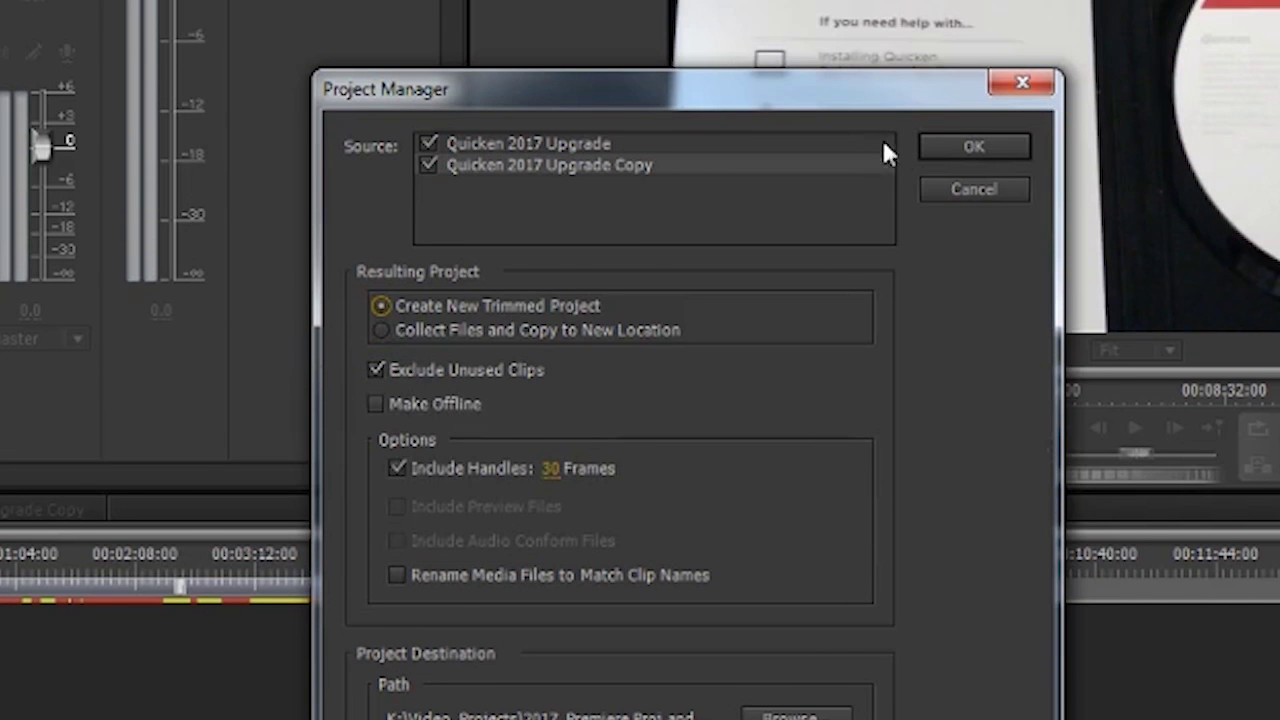
pyautogui.click(962, 143)
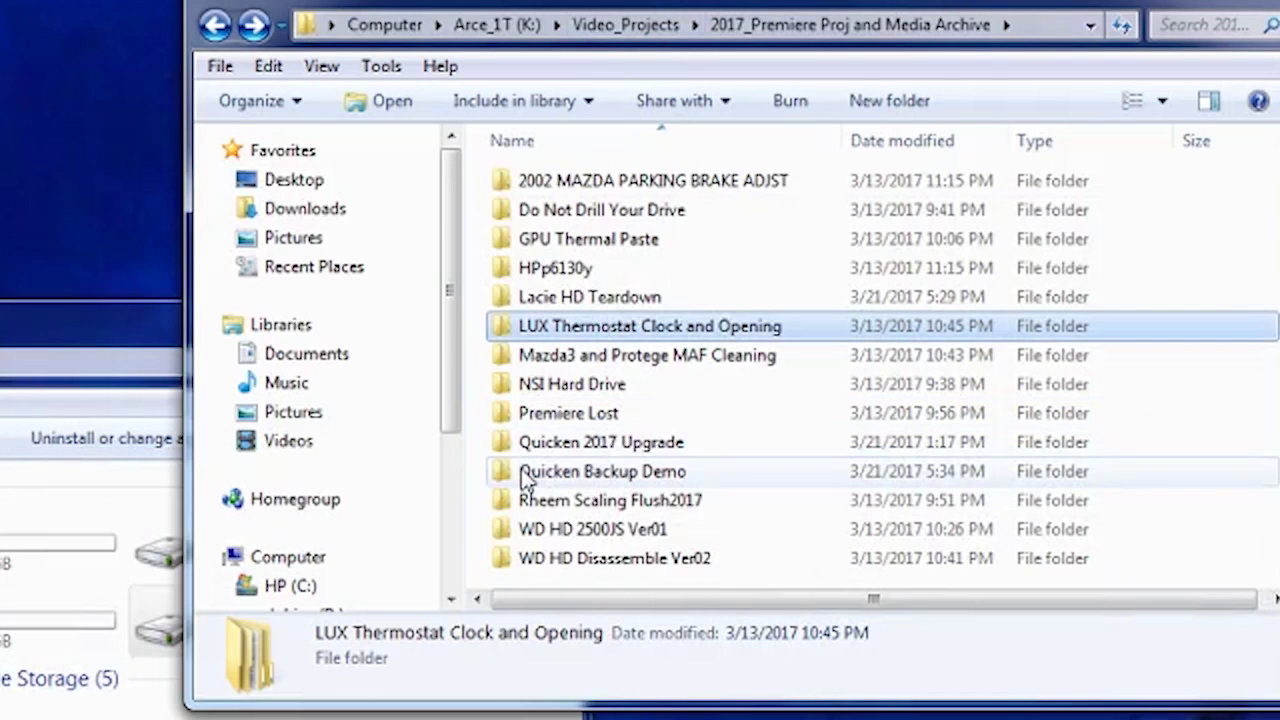
pyautogui.doubleClick(524, 472)
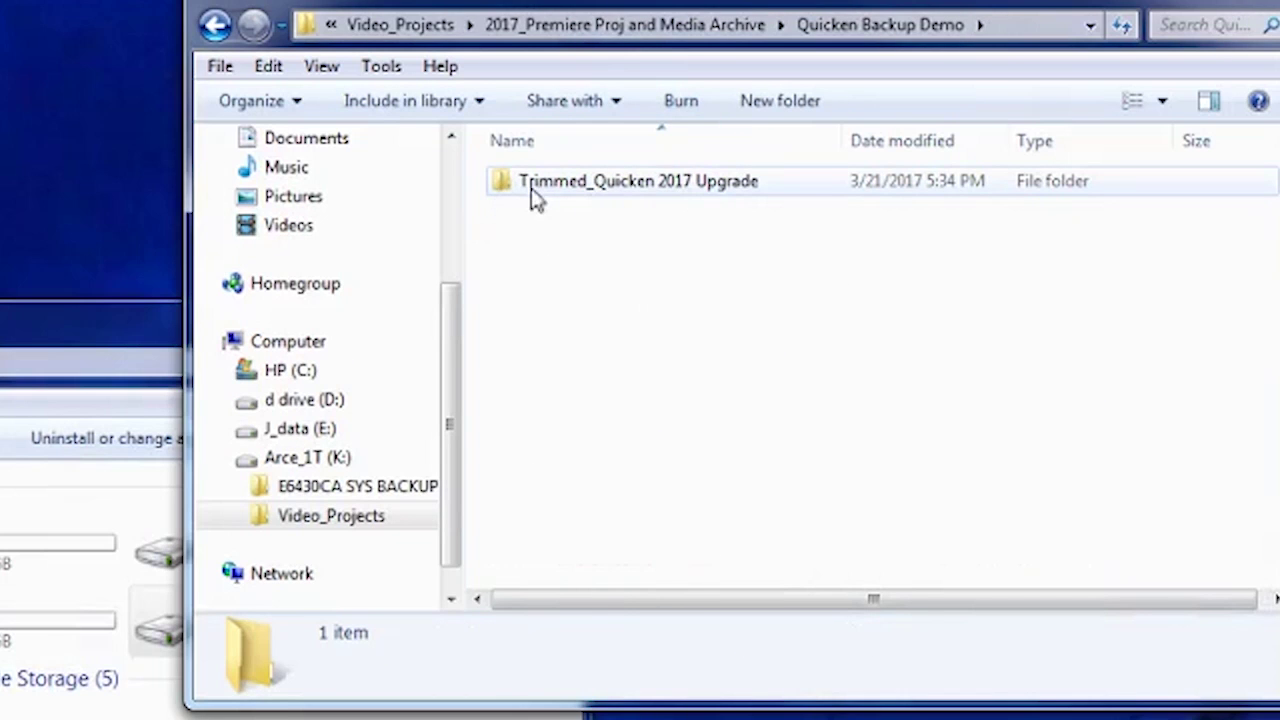
pyautogui.doubleClick(502, 188)
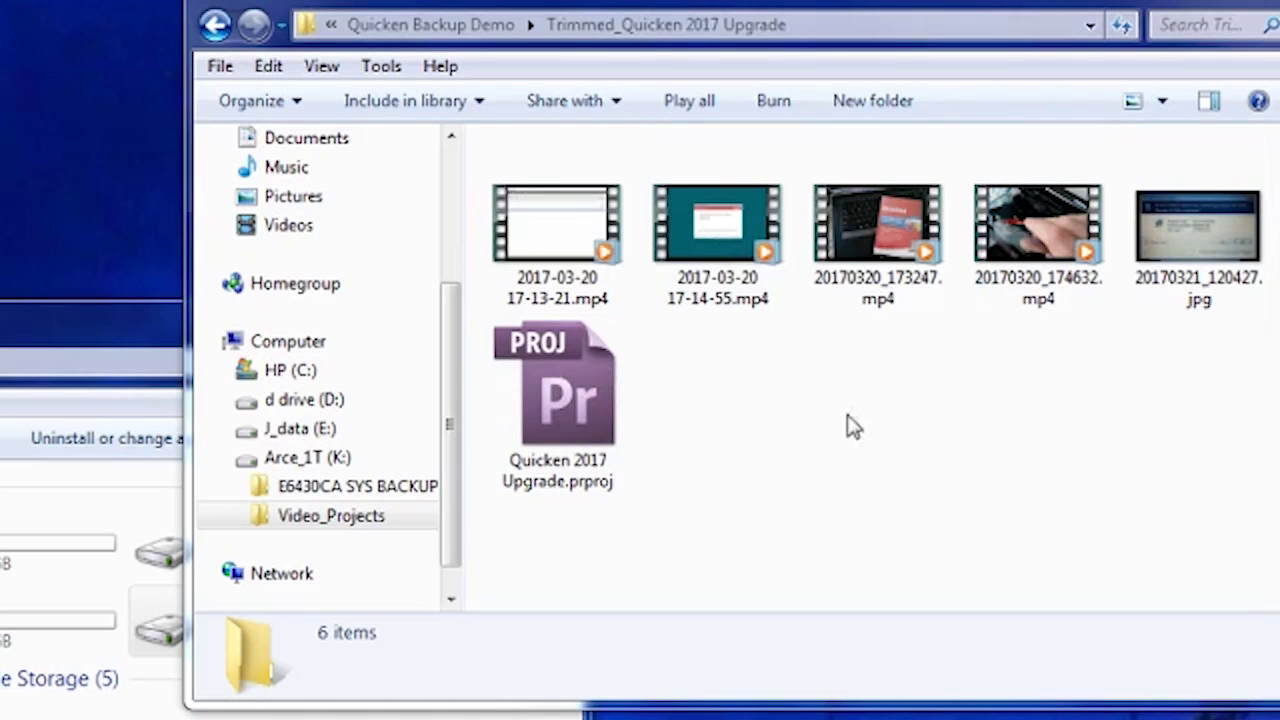
pyautogui.click(215, 24)
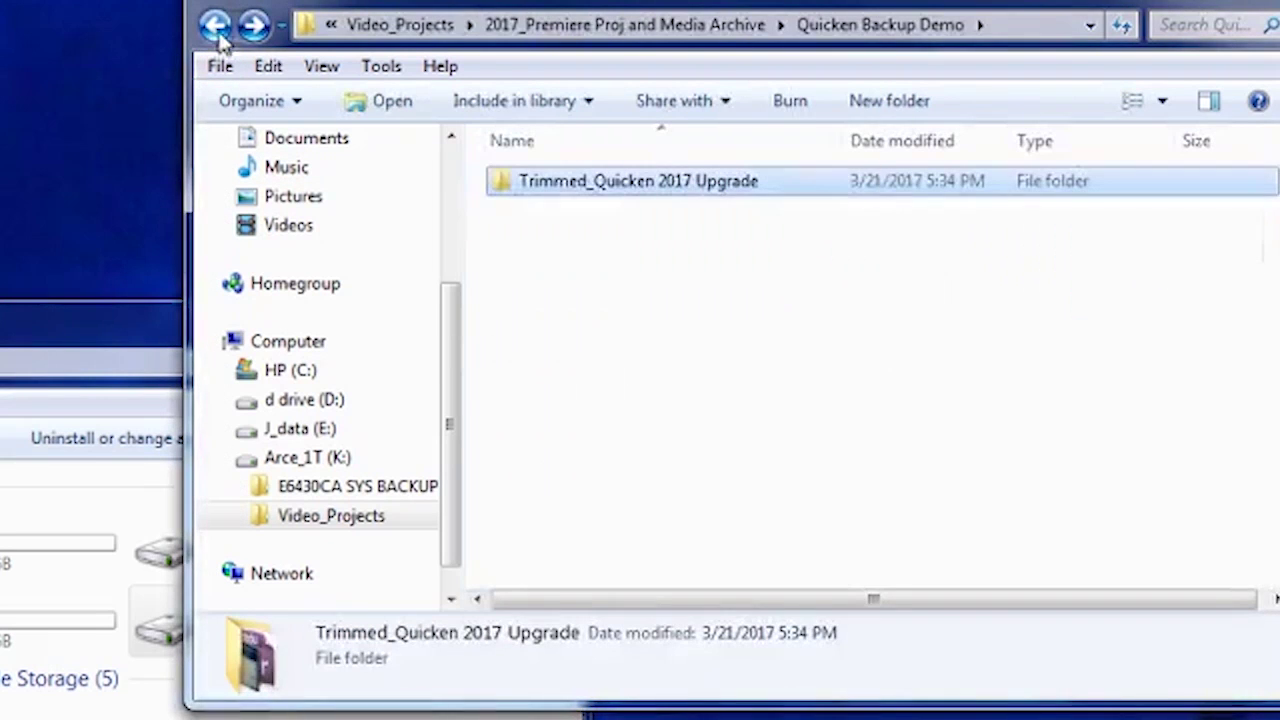
pyautogui.click(215, 24)
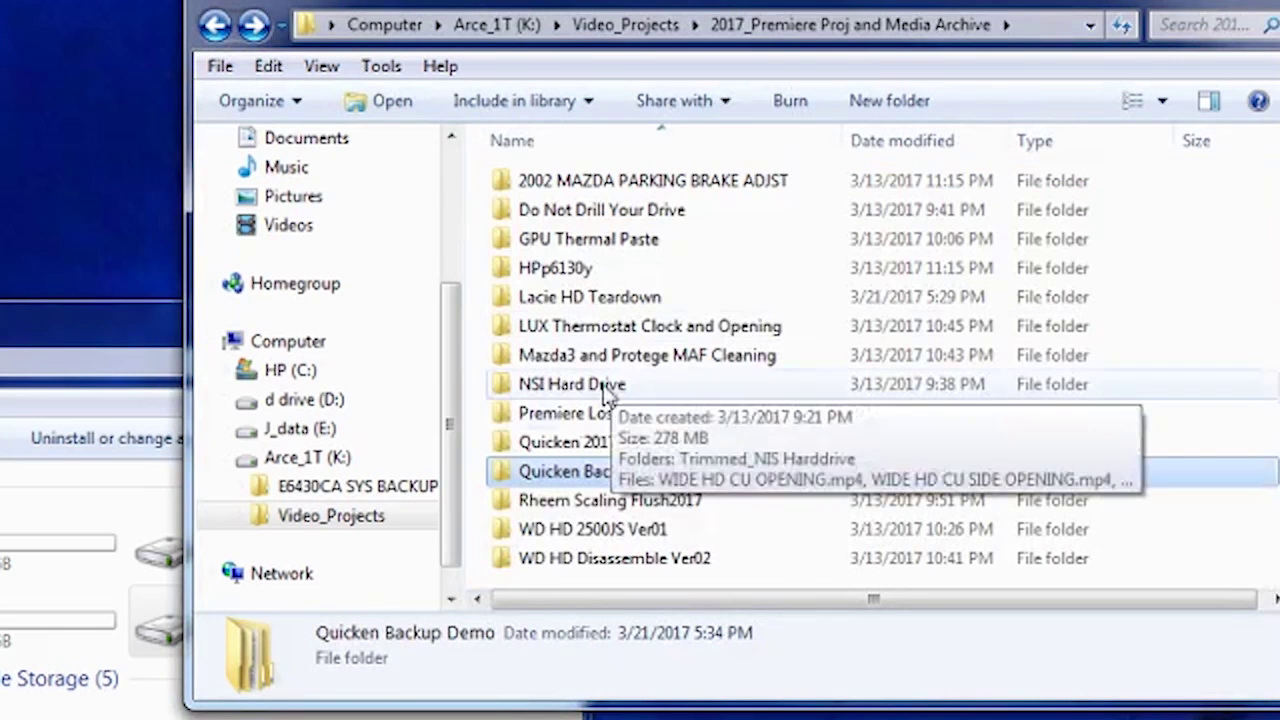
# Open the older Trimmed_Quicken 2017 Upgrade folder and inspect Quicken 2017 Upgrade.mp4
pyautogui.doubleClick(511, 444)
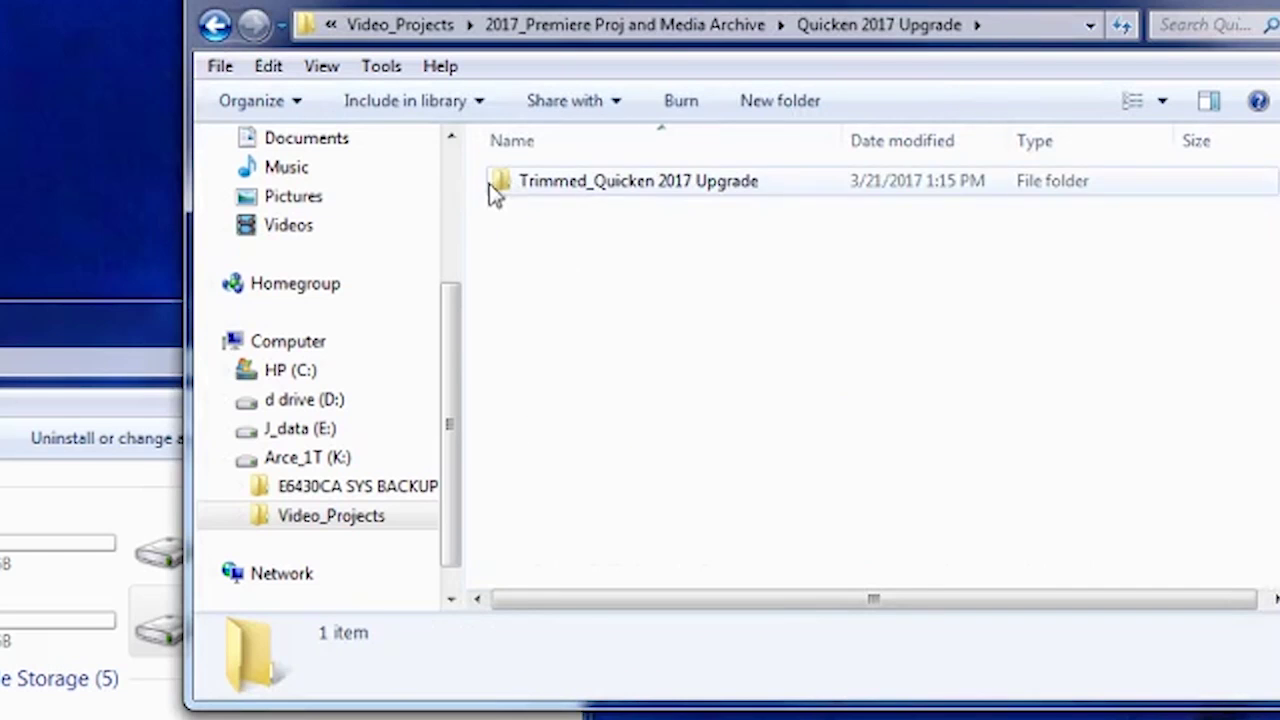
pyautogui.click(491, 184)
pyautogui.doubleClick(489, 186)
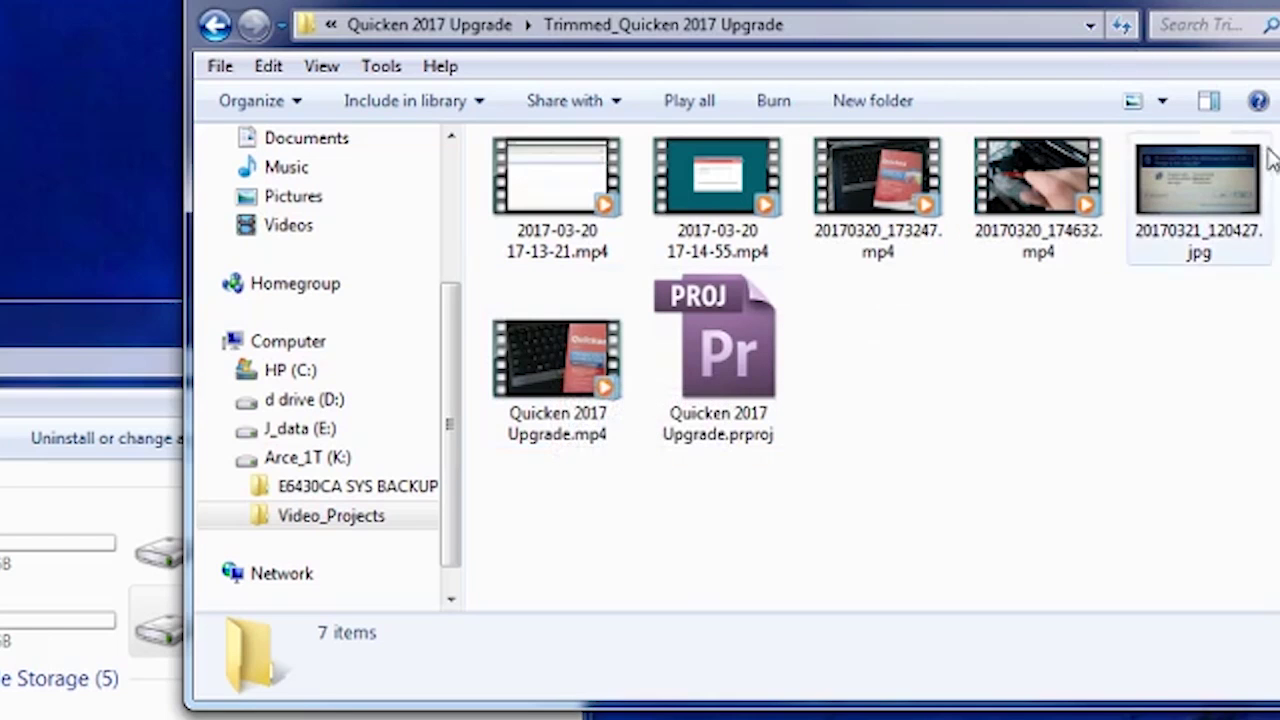
pyautogui.click(533, 365)
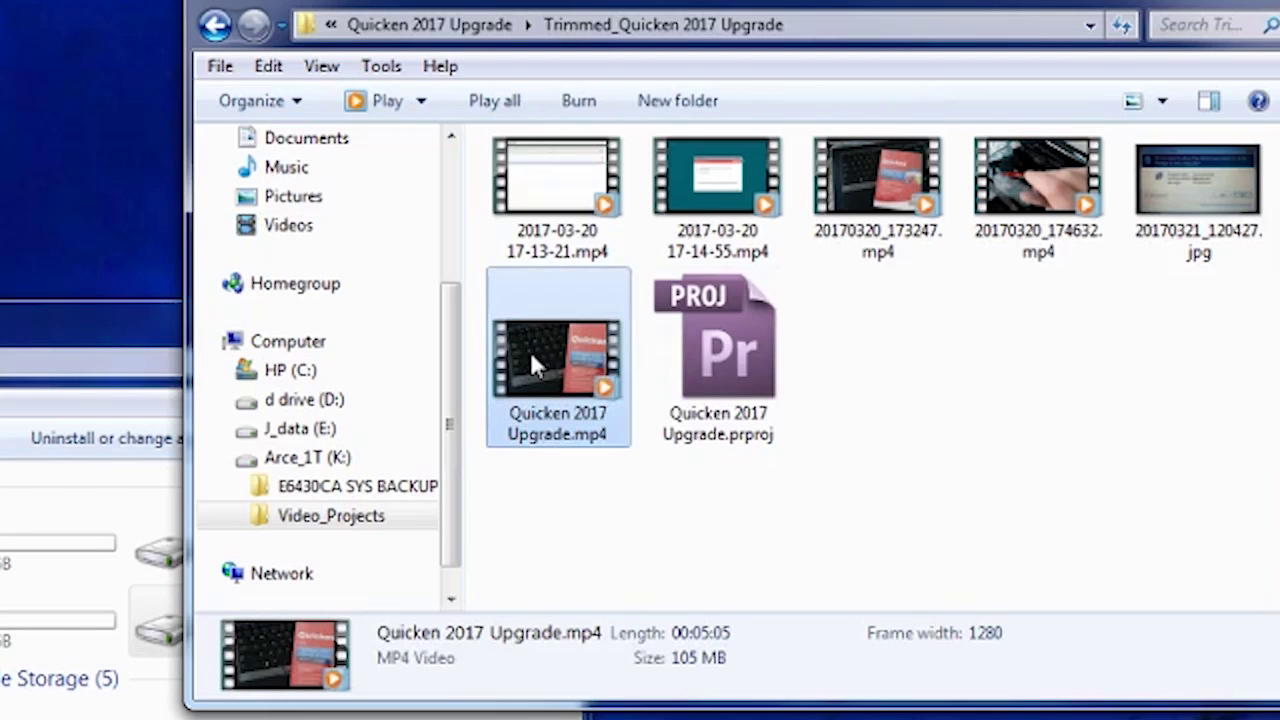